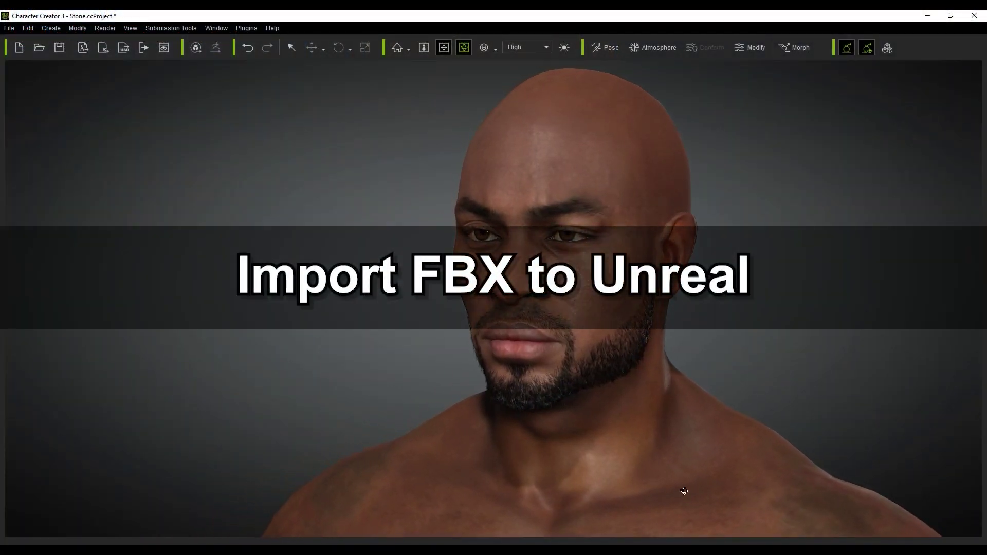
Step: Follow Character Creator 3's Plugins link to Reallusion's Auto Setup for Unreal Engine 4 web page
key("q")
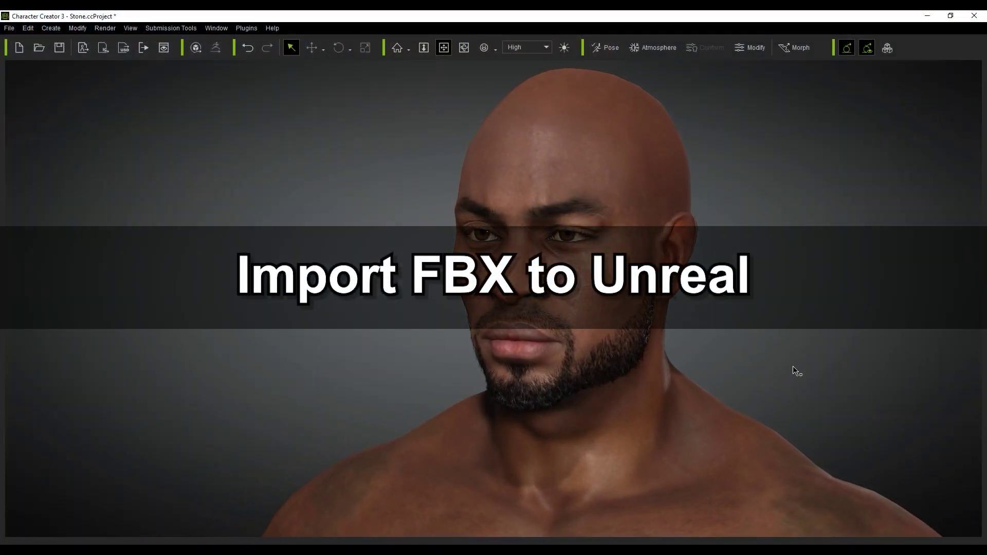
left_click(244, 28)
mouse_move(360, 44)
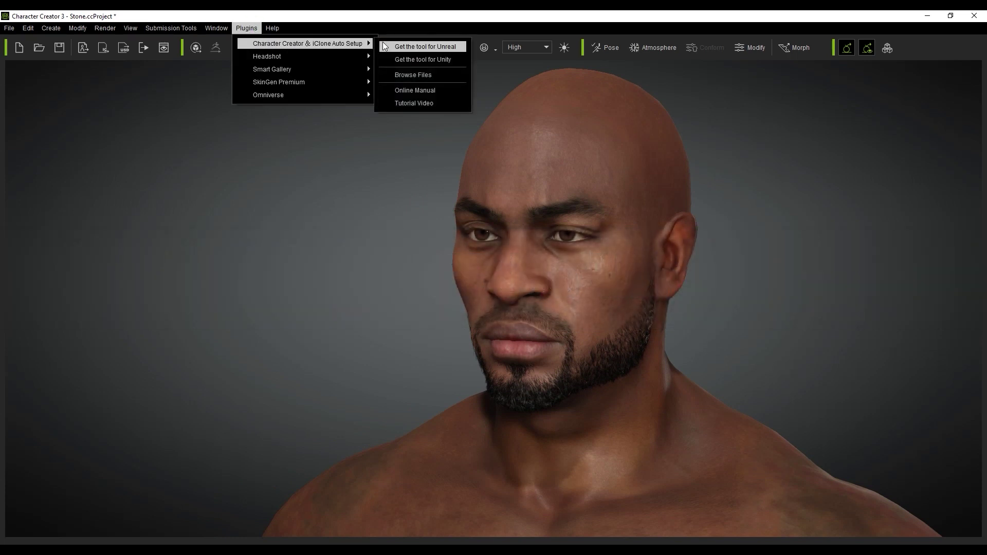
left_click(458, 47)
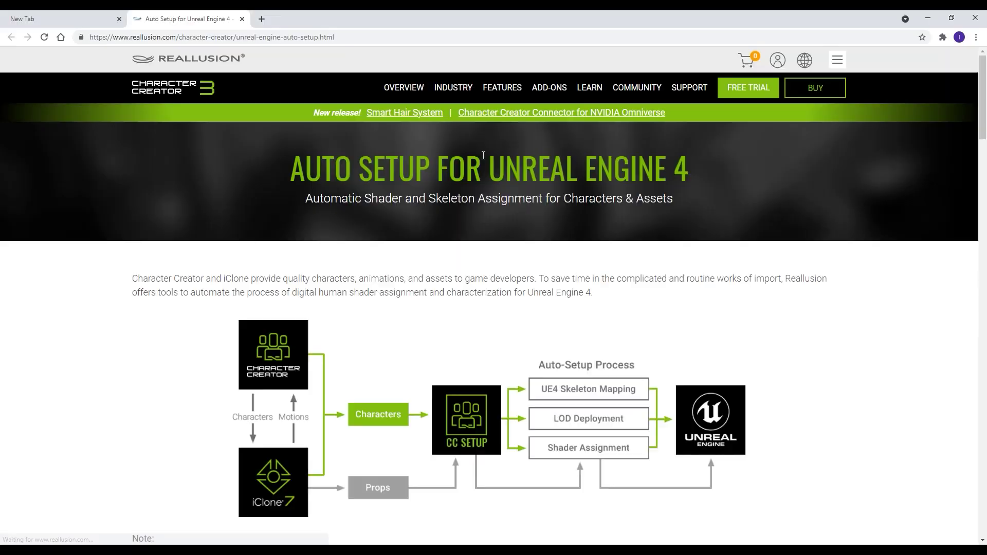
Step: Scroll down to the Download section listing Version 1.2 for Unreal Engine 4.24–4.26
scroll(532, 334, "down", 2)
scroll(445, 397, "down", 8)
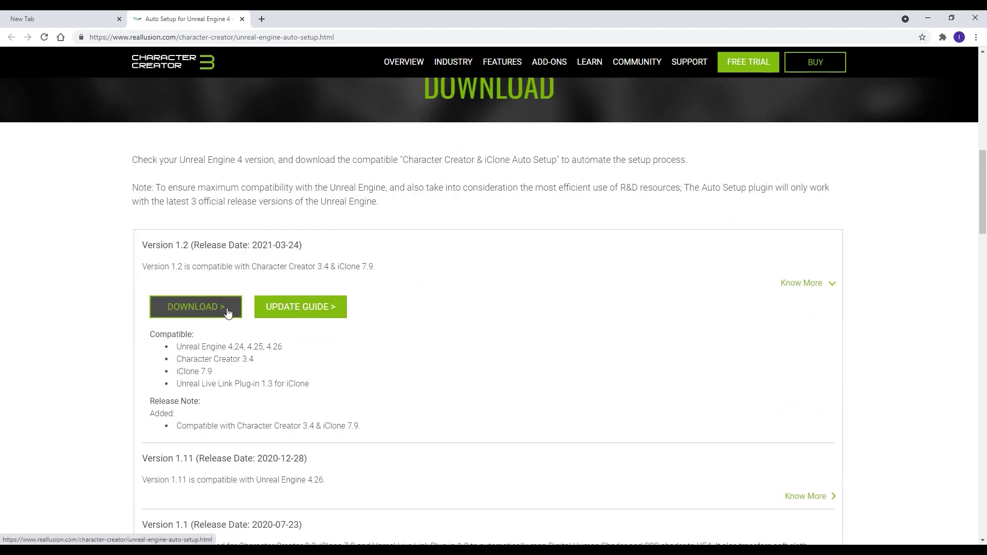
scroll(450, 302, "down", 15)
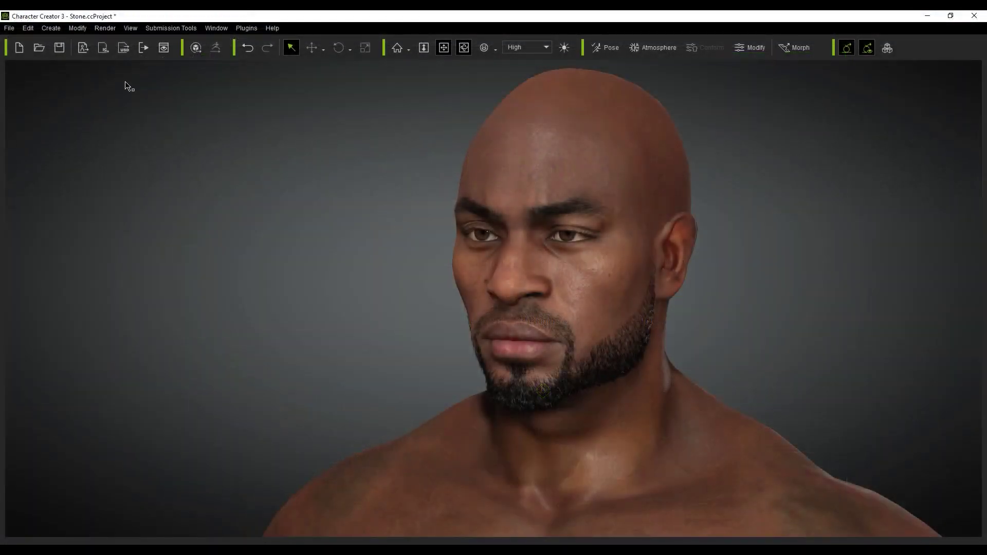
Step: Export the clothed character as FBX using the Unreal target preset and acknowledge the warning
left_click(8, 28)
mouse_move(57, 126)
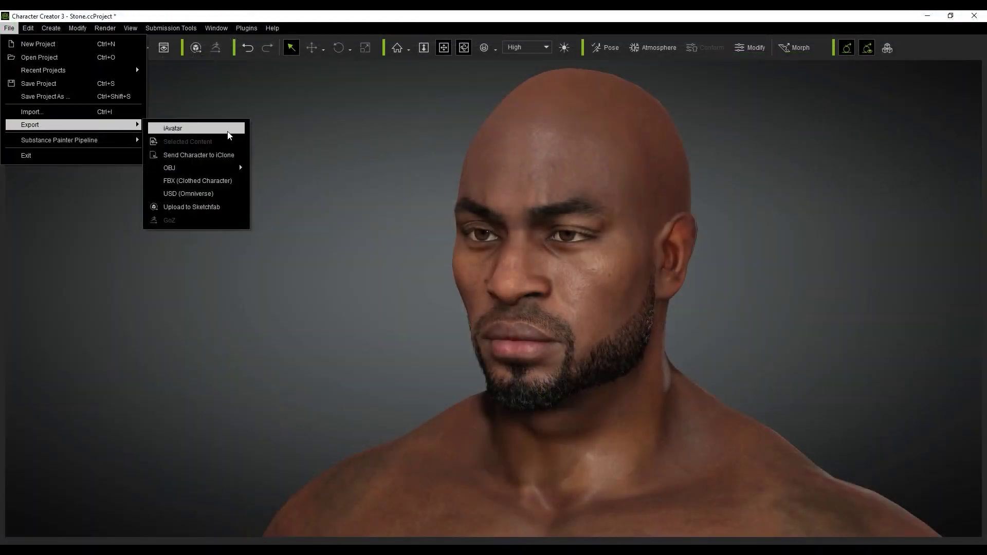
left_click(189, 181)
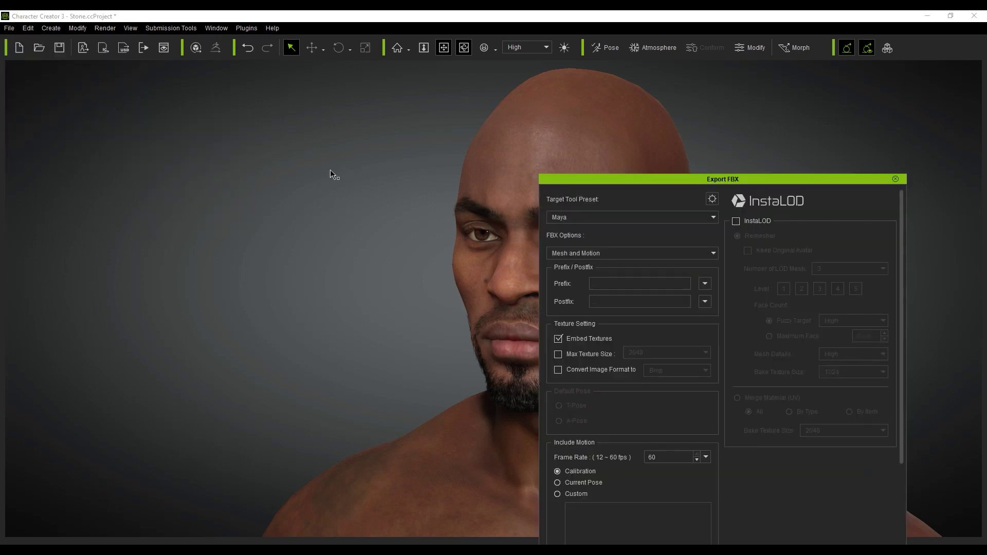
left_click_drag(608, 172, 565, 105)
left_click(591, 143)
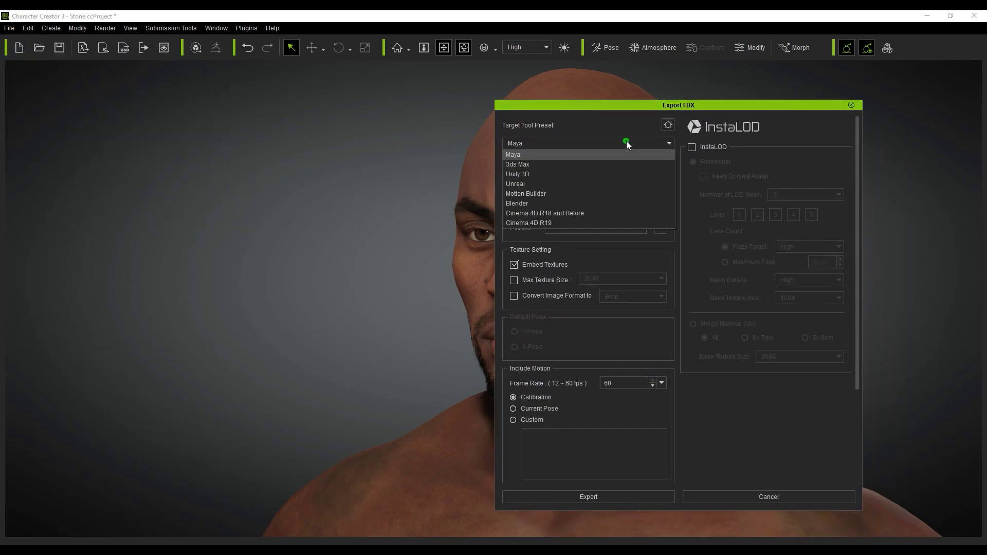
left_click(532, 185)
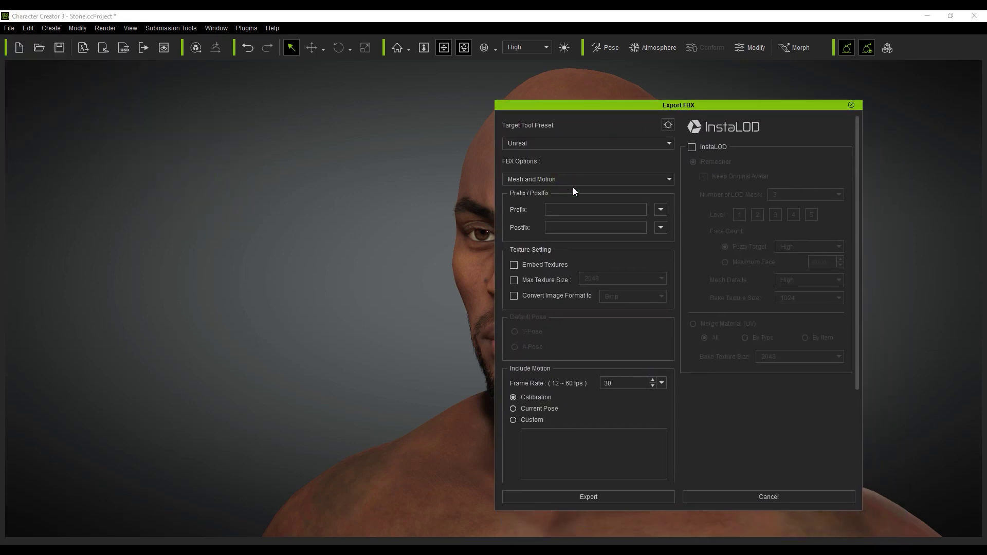
left_click_drag(854, 211, 853, 299)
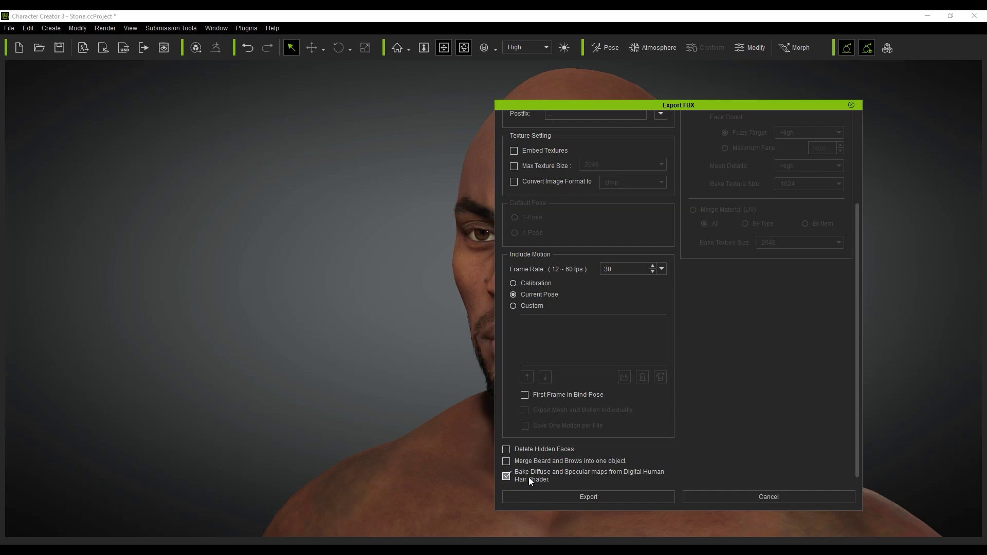
left_click(643, 496)
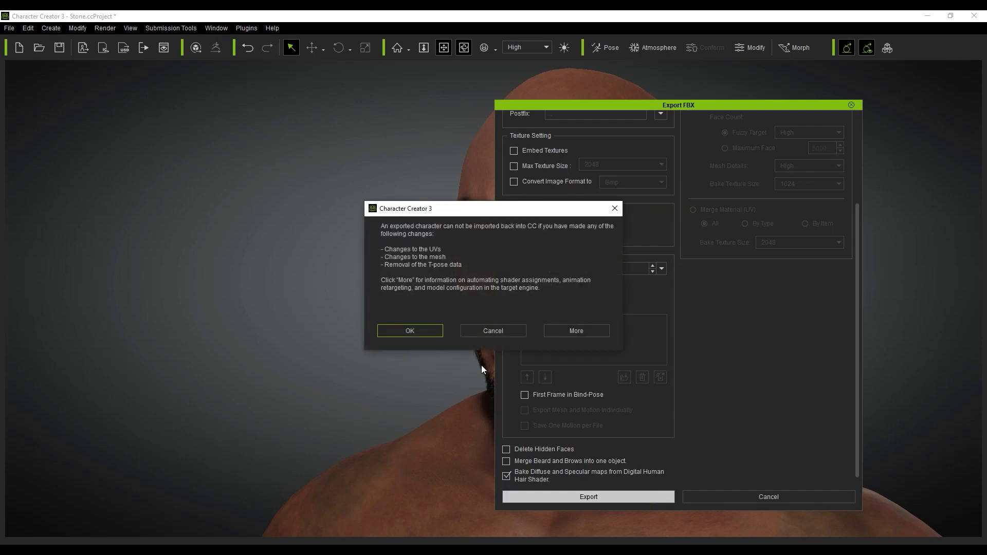
left_click(416, 334)
Step: Create a 'Stone' folder on the Desktop and save the FBX into it
right_click(263, 195)
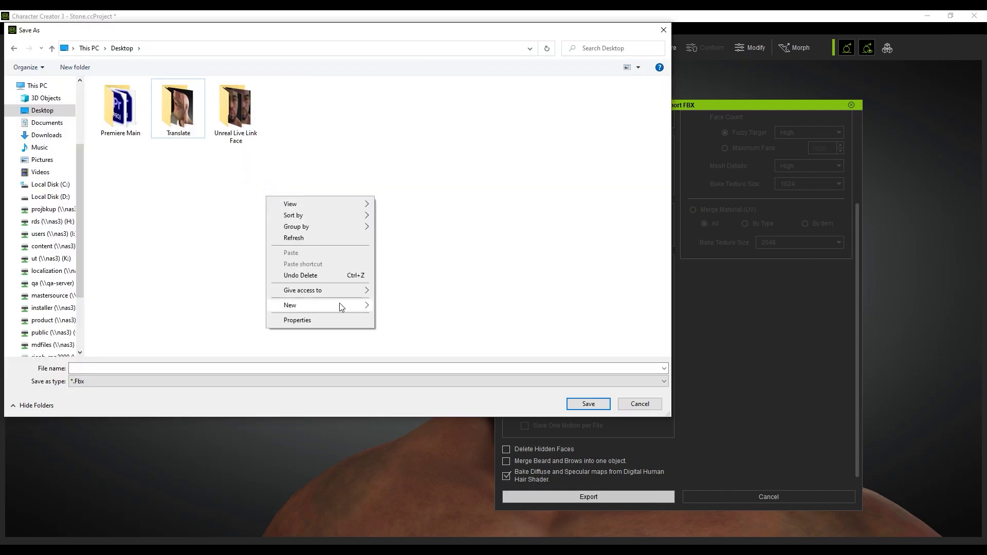
mouse_move(339, 304)
left_click(406, 307)
type("Stone")
key("Return")
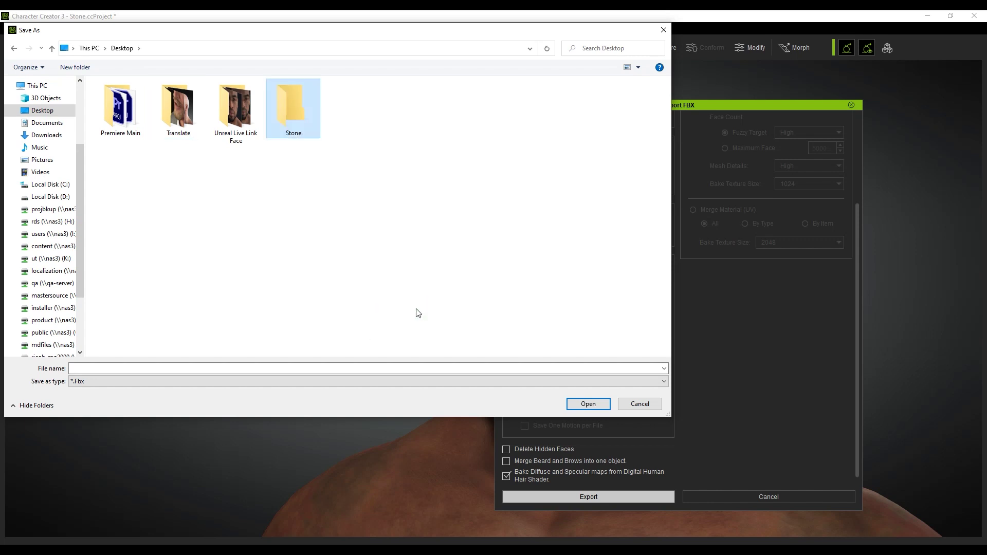
key("Return")
left_click(163, 368)
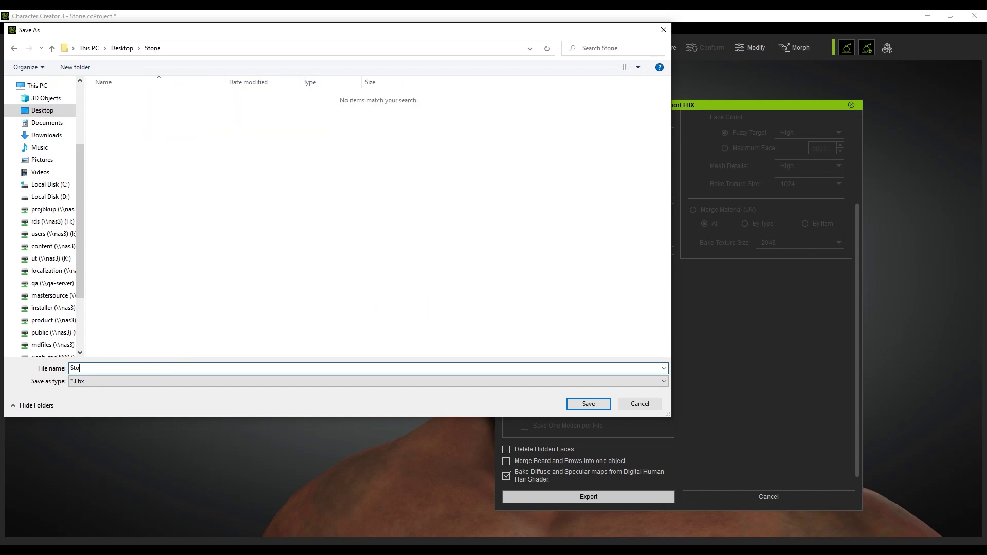
left_click(588, 404)
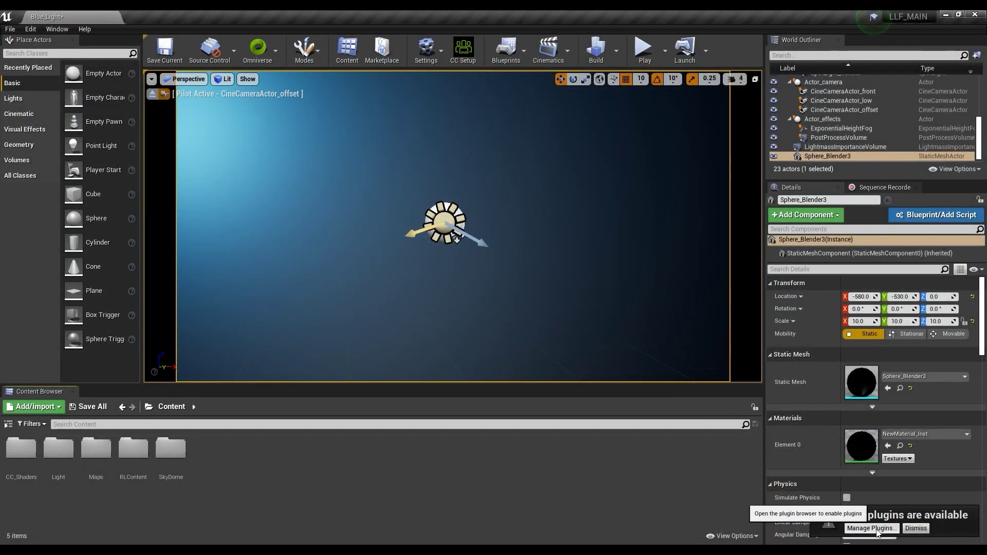
Step: Enable the Live Link, Apple ARKit and Apple ARKit Face Support plugins and restart the editor
left_click(871, 528)
type("auto")
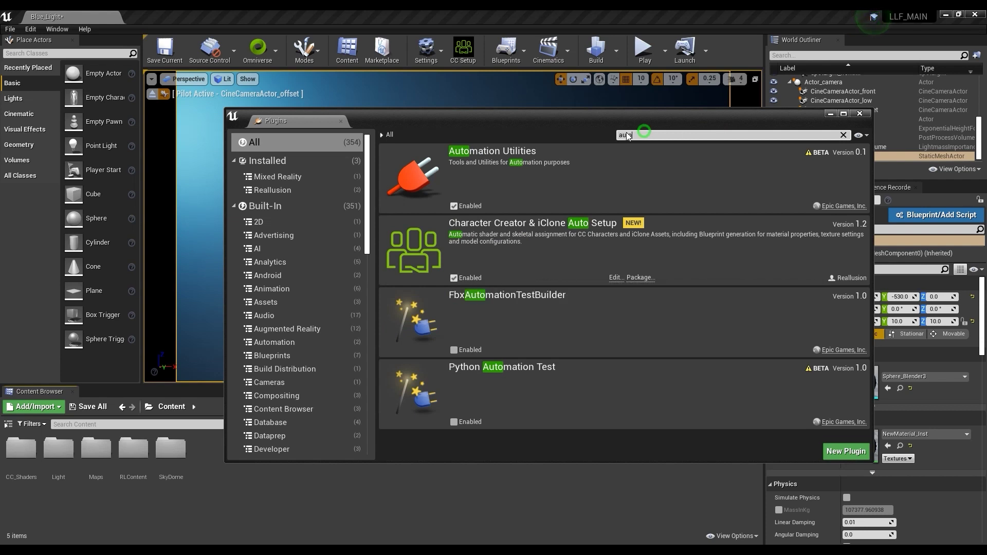
type("live l")
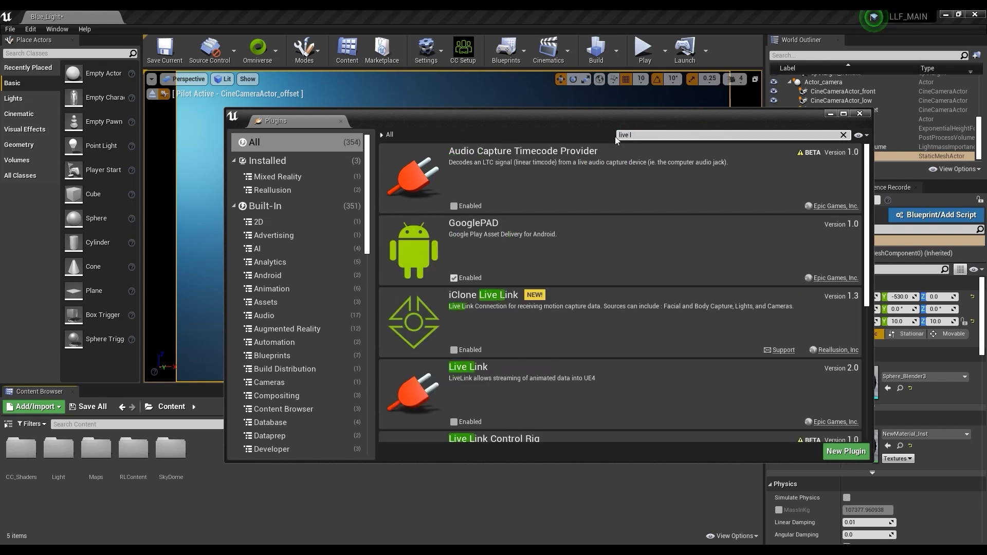
type("ink")
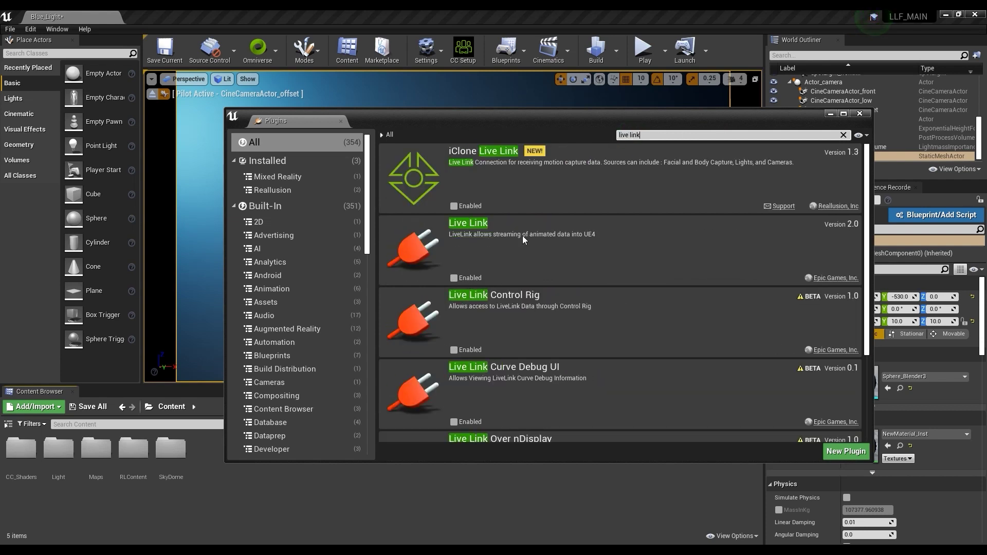
left_click(453, 277)
left_click(630, 135)
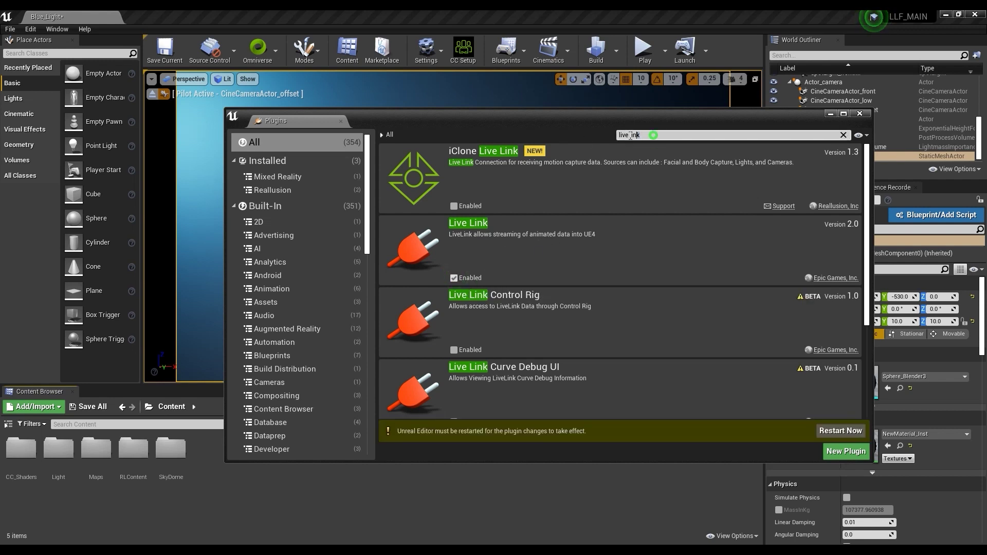
type("arkit")
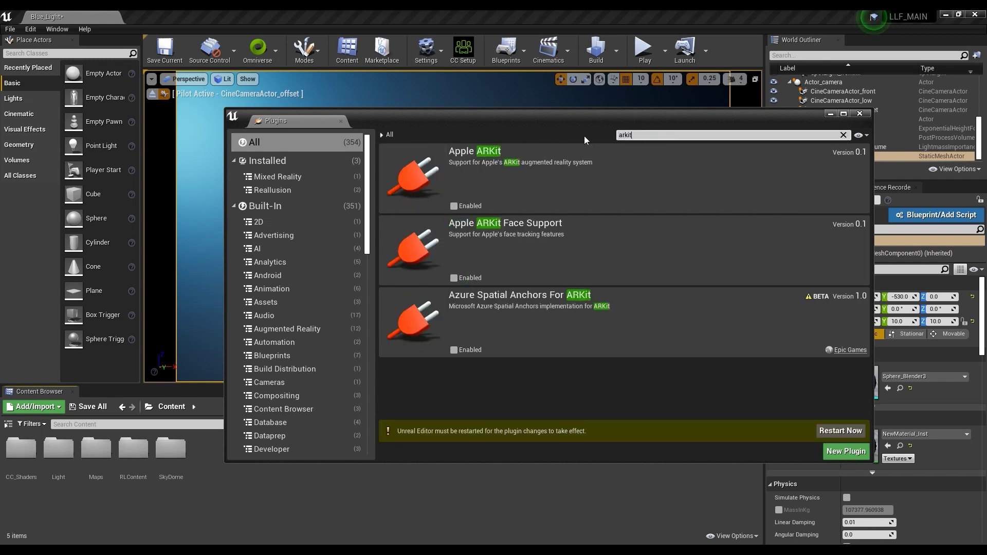
left_click(454, 207)
left_click(454, 277)
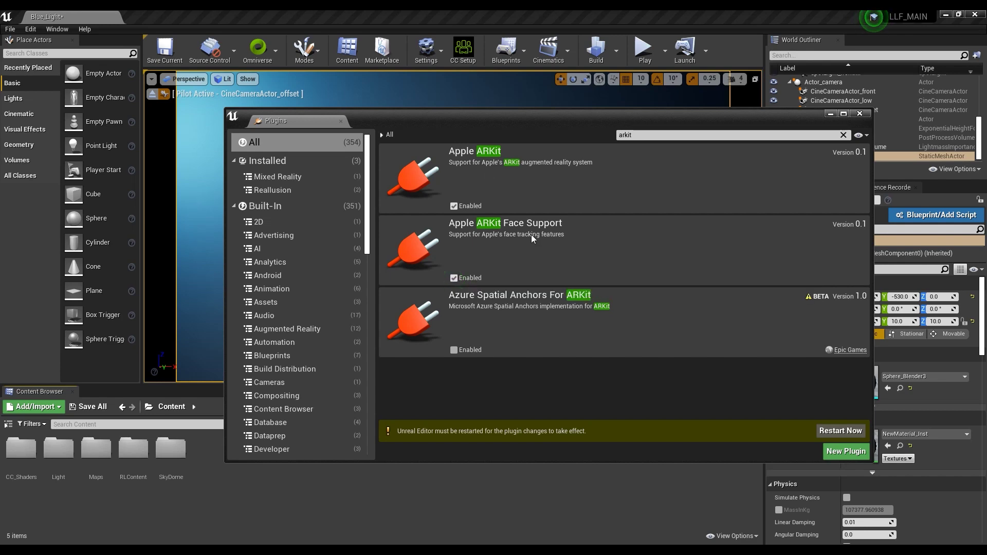
left_click(840, 431)
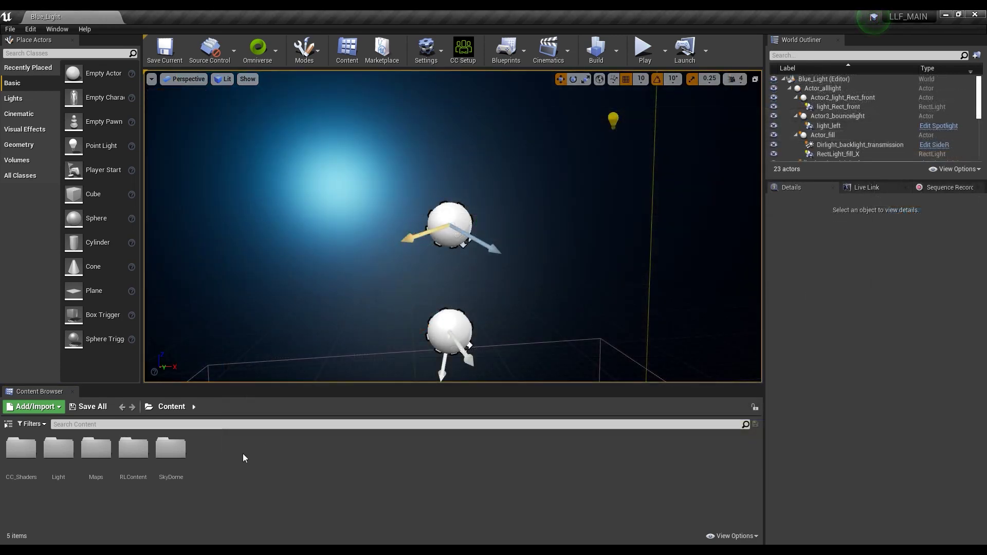
Step: Create a 'Stone' content folder and open it
right_click(229, 455)
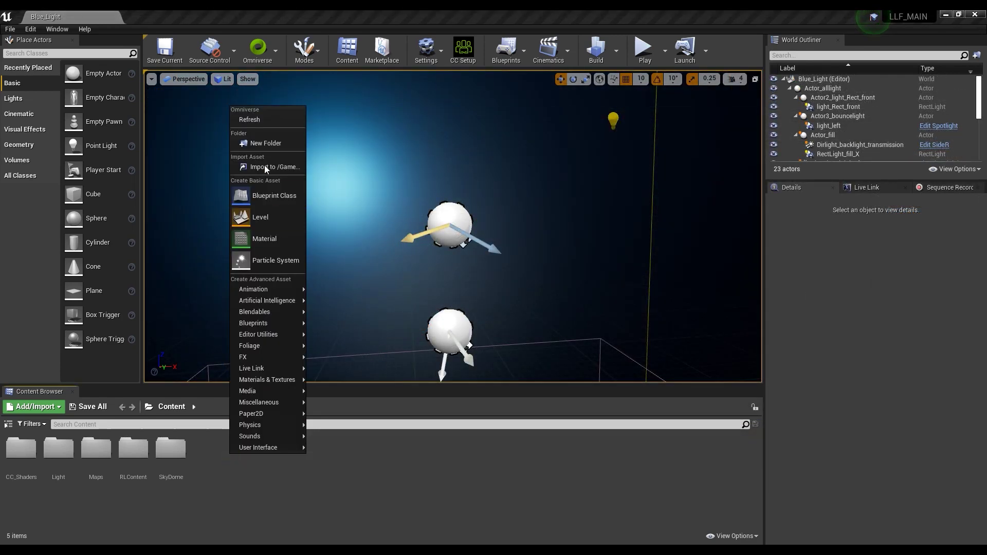
left_click(260, 145)
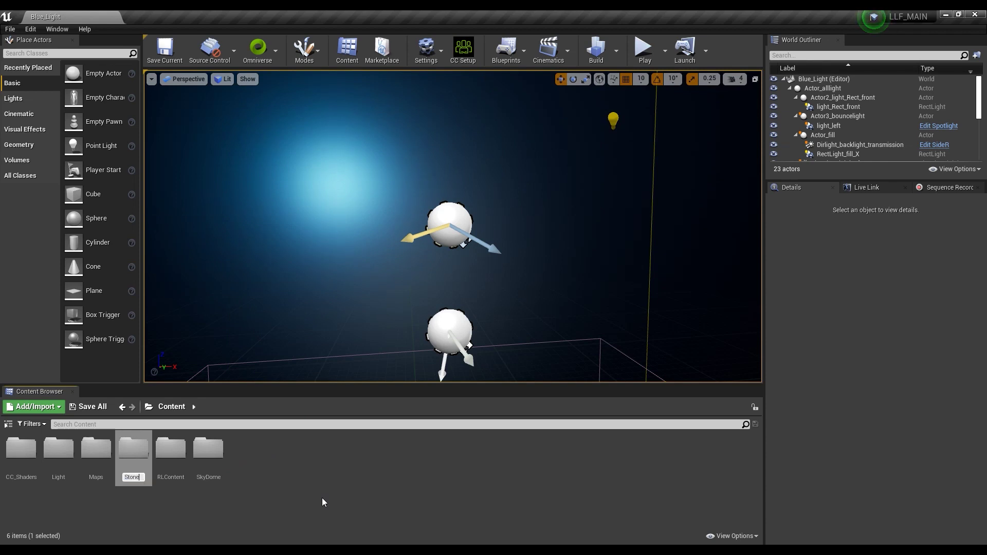
key("Return")
double_click(208, 455)
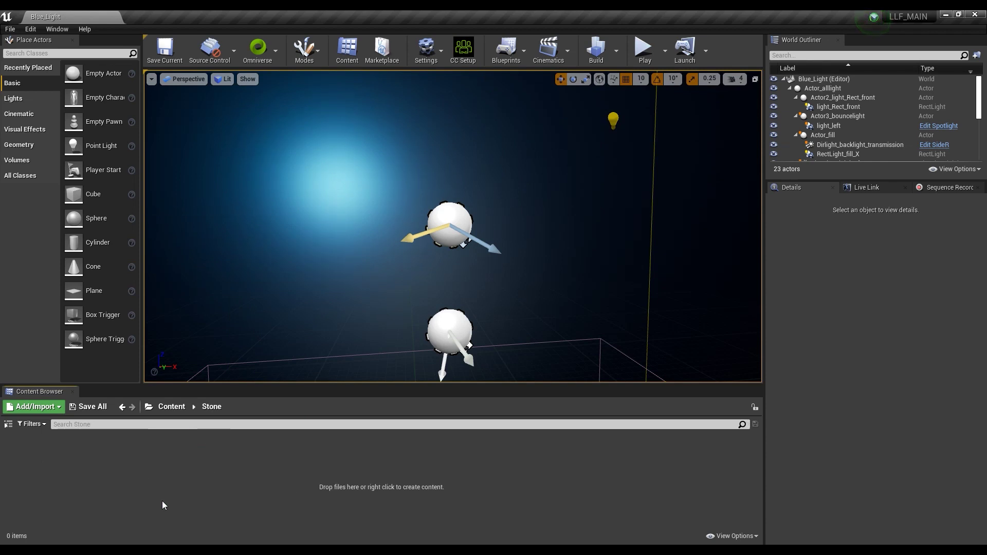
Step: Import Stone.fbx with high-quality shaders, Use T0 As Ref Pose and Import Morph Targets enabled
key("alt+Tab")
left_click_drag(399, 154, 141, 481)
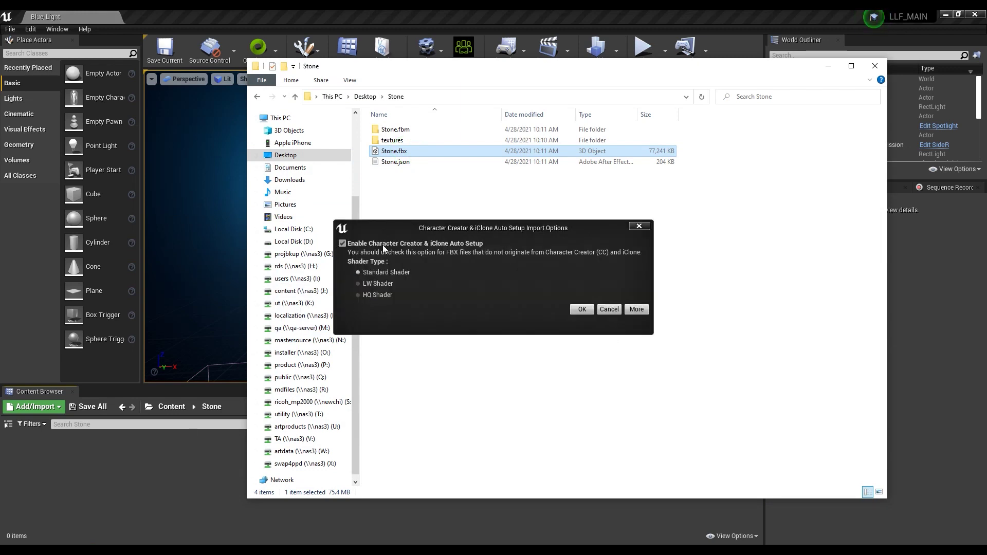
left_click(368, 296)
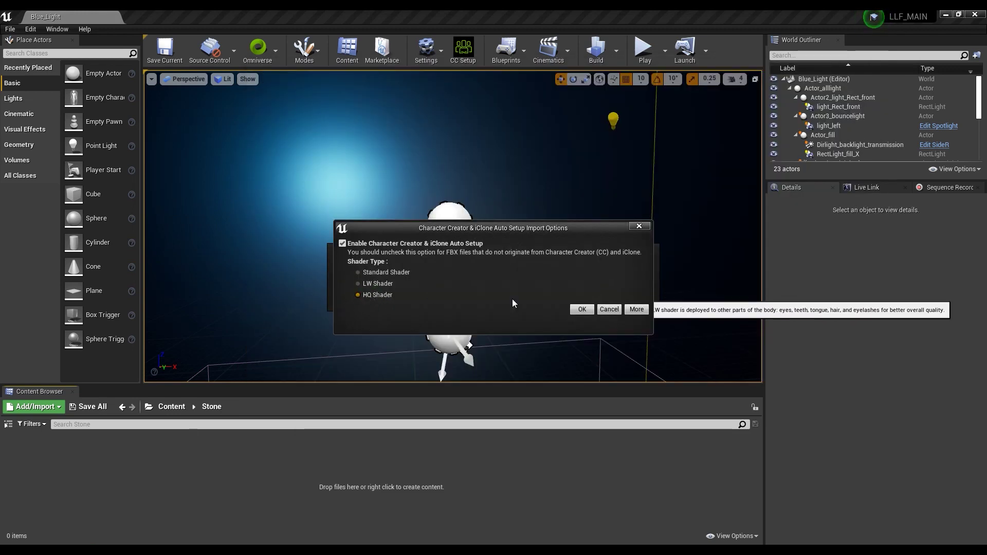
left_click(581, 309)
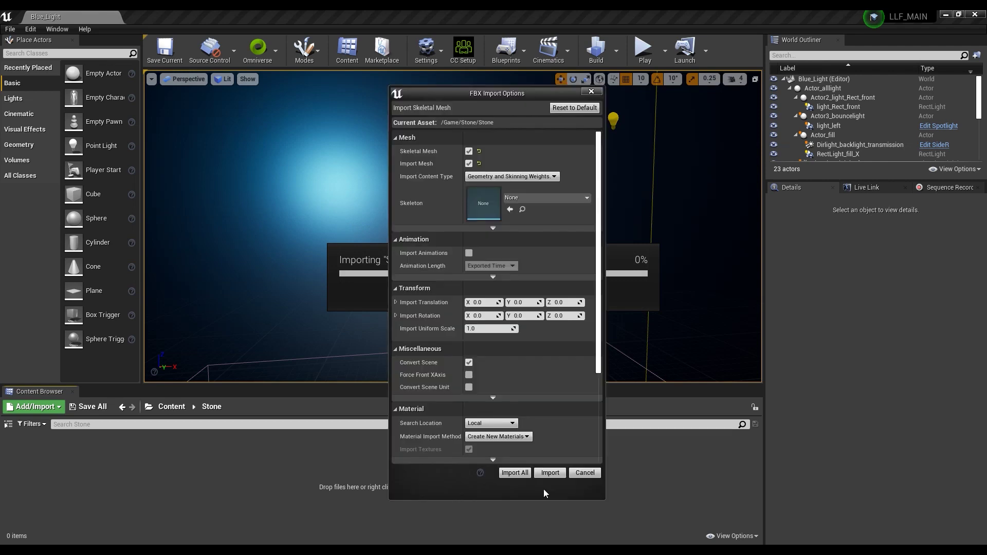
left_click(486, 228)
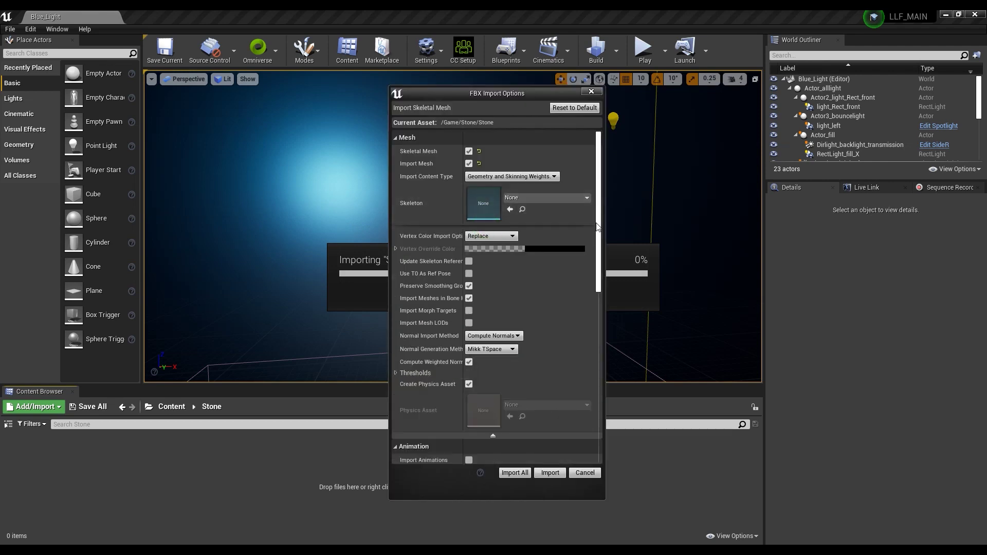
scroll(598, 226, "down", 3)
left_click(469, 179)
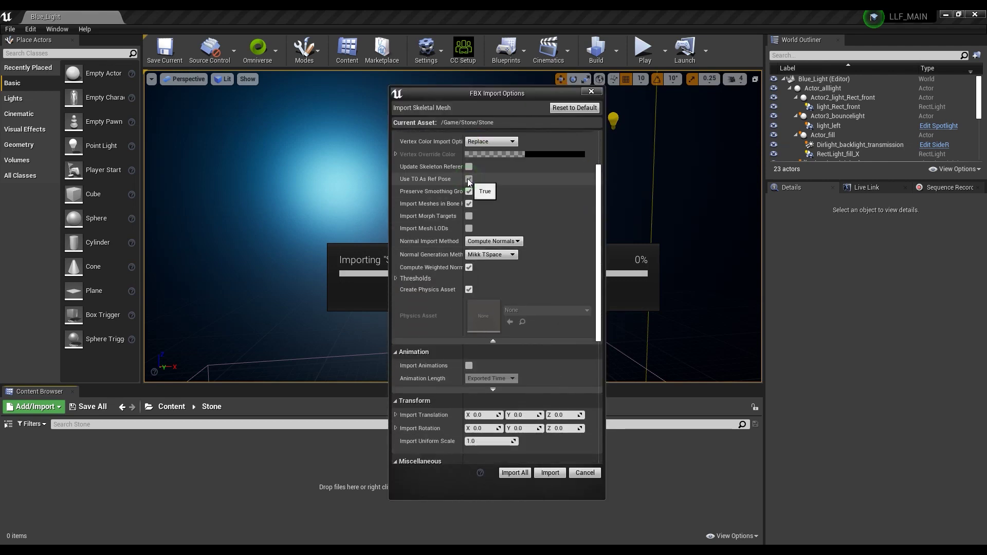
left_click(469, 216)
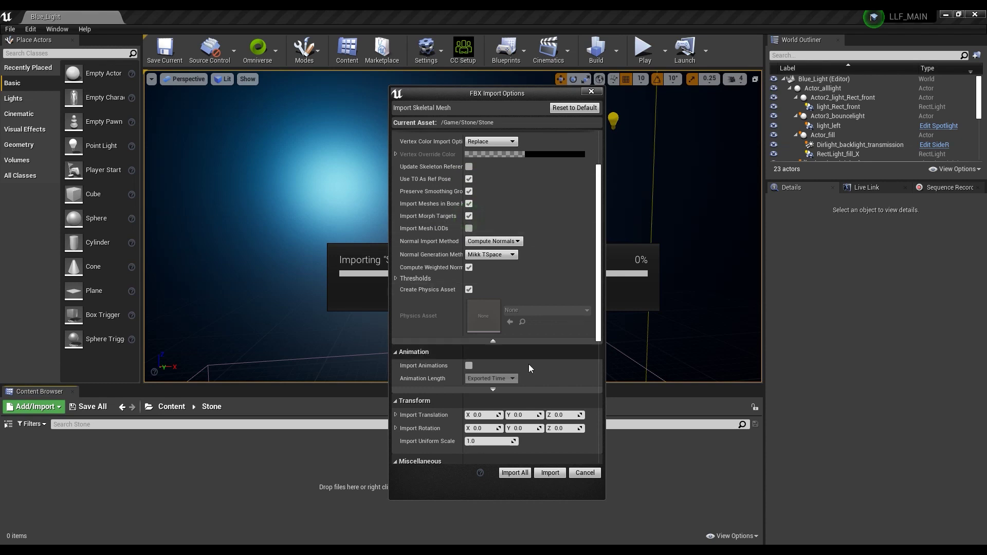
left_click(524, 474)
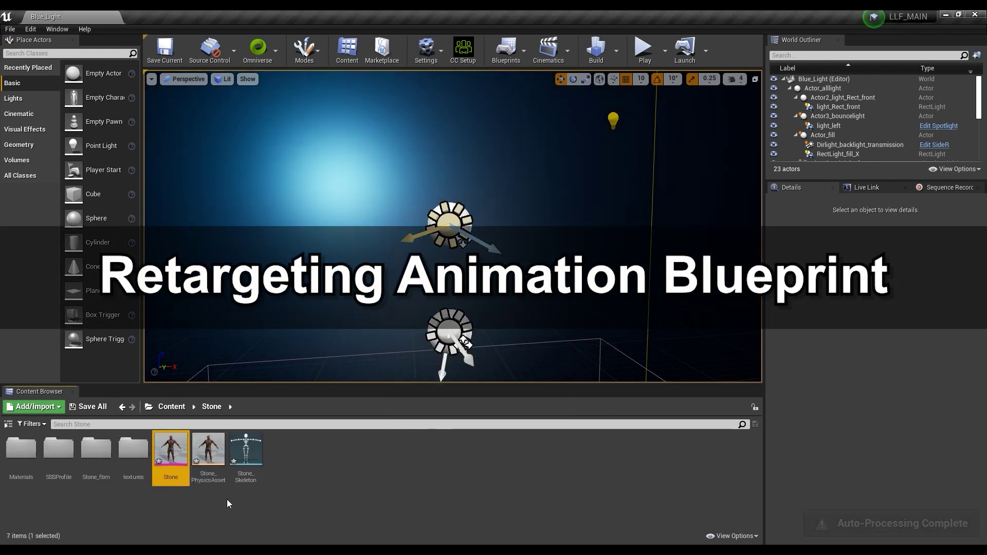
Step: Create a new 'Blueprint' folder under Content
left_click(171, 407)
right_click(281, 450)
left_click(334, 135)
type("Blueprint")
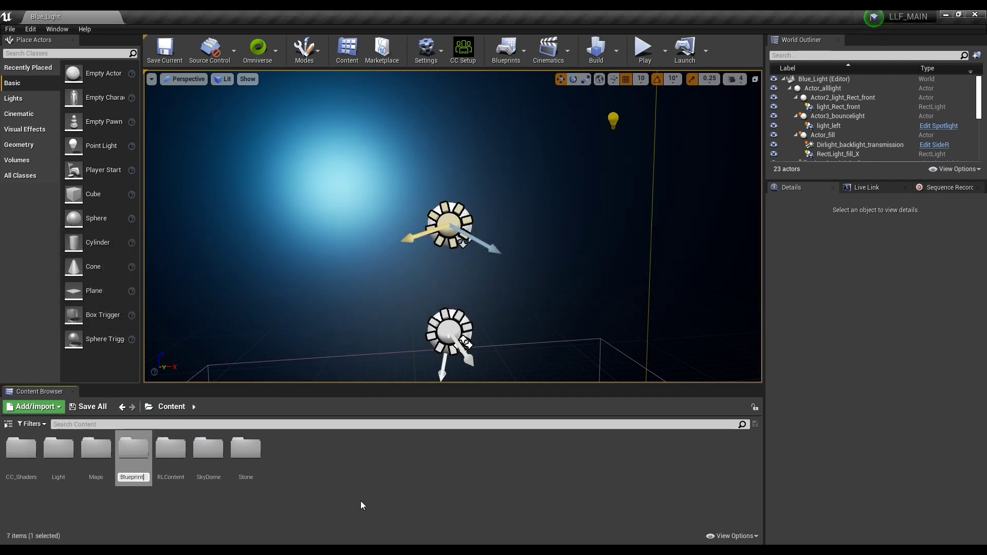
key("Return")
left_click(137, 509)
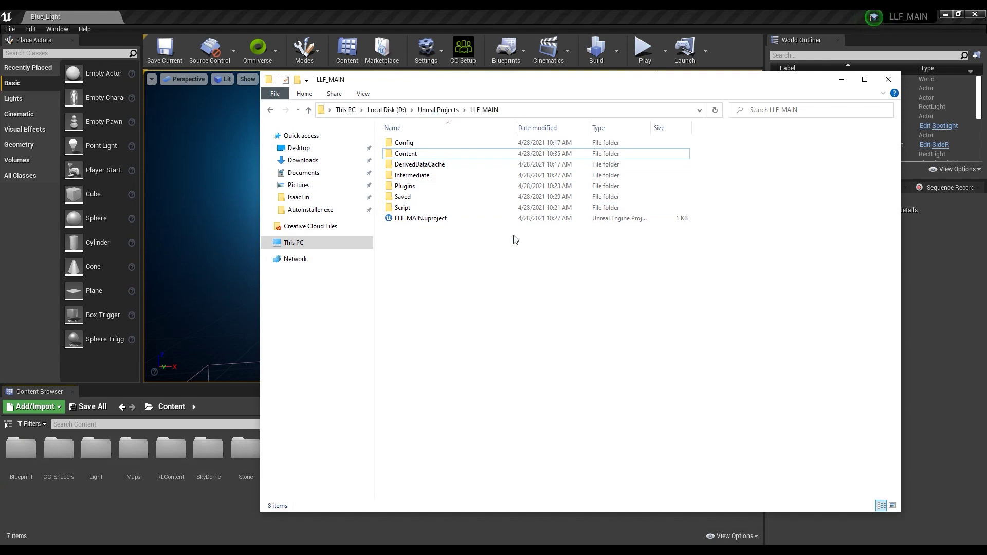
Step: Copy ExPlus_Remap.uasset and RL_LLF_AnimBP_Sample.uasset from the desktop into Content\Blueprint
double_click(419, 154)
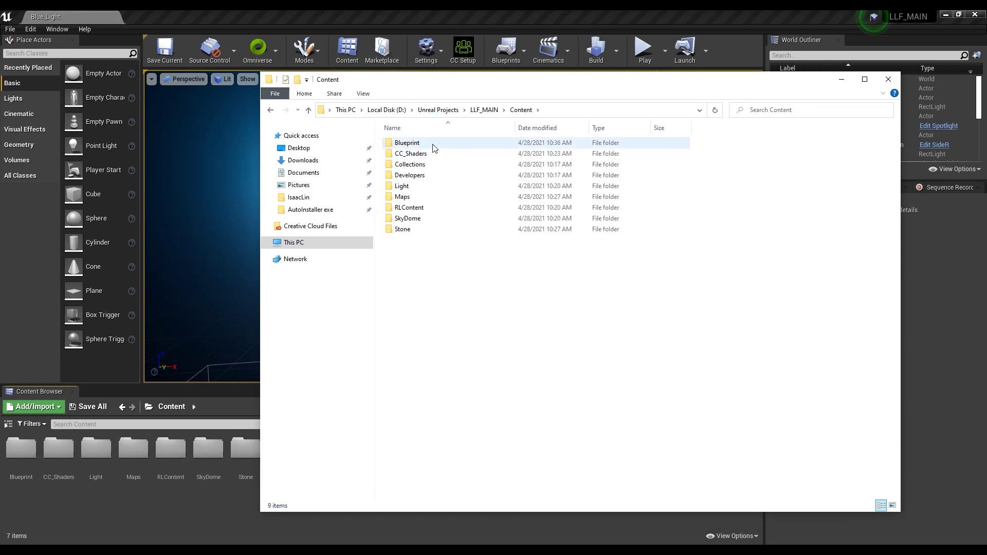
double_click(439, 145)
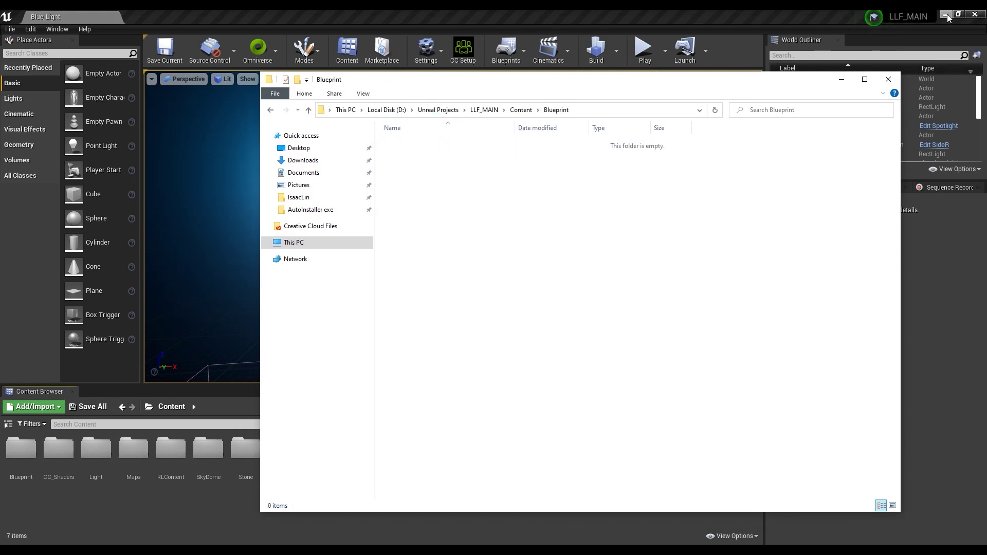
key("super+Home")
left_click_drag(74, 356, 490, 193)
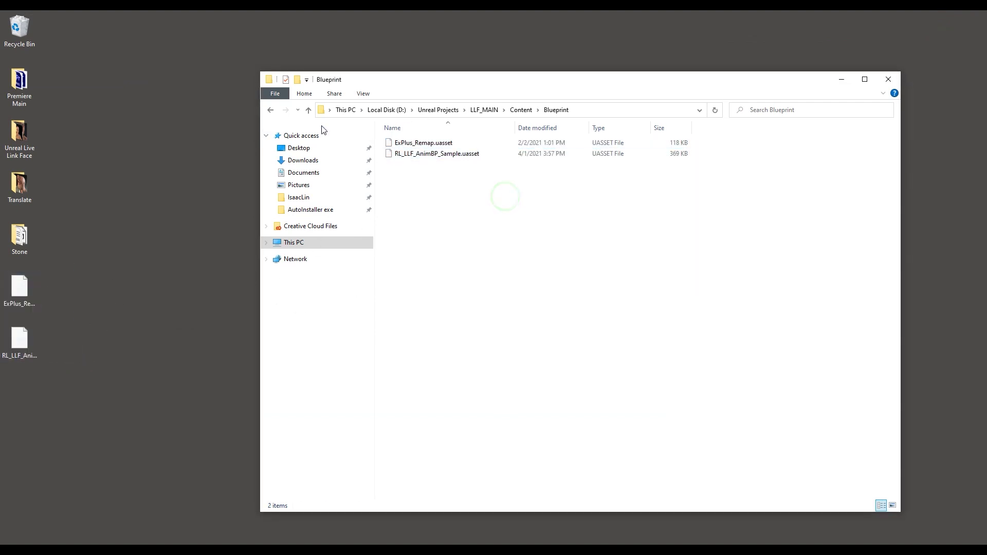
left_click(309, 110)
Step: Copy RL_LLF_Anim_PB10 from the Blueprint folder, then open the Stone folder
left_click(234, 476)
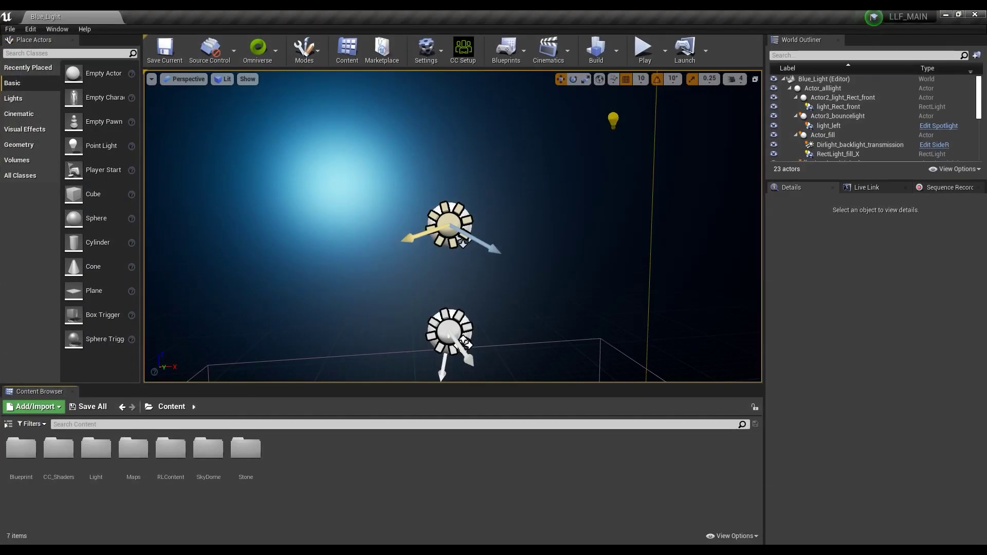
double_click(21, 448)
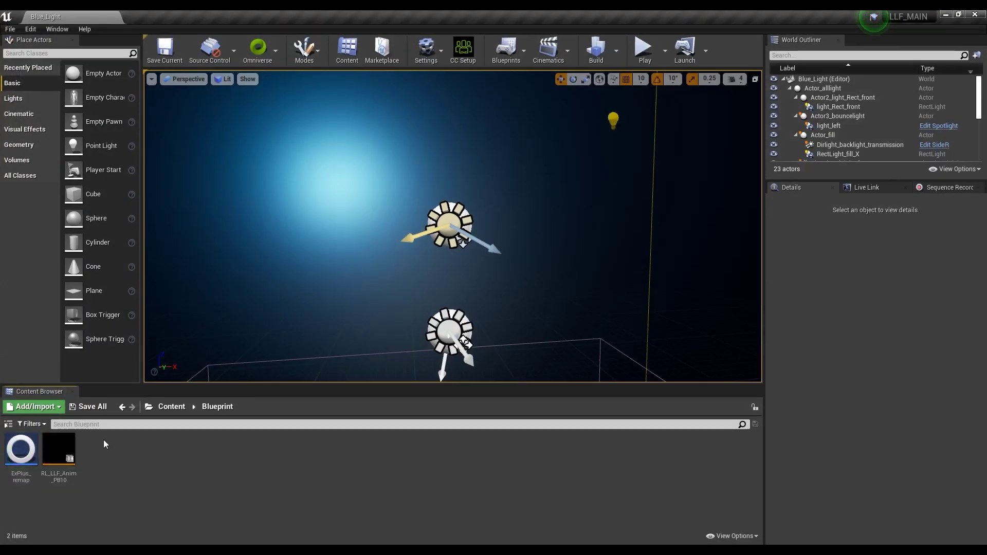
right_click(64, 453)
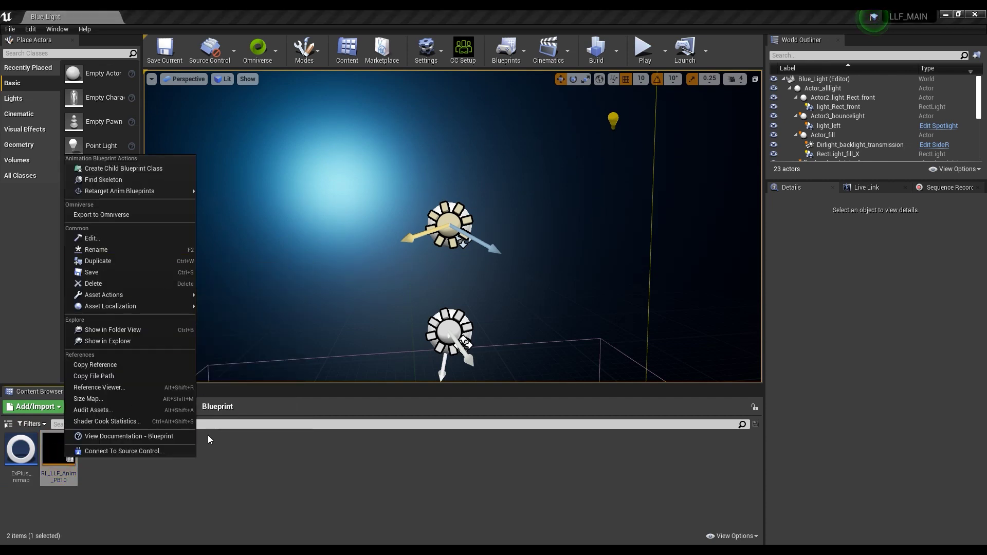
left_click(210, 485)
left_click(172, 406)
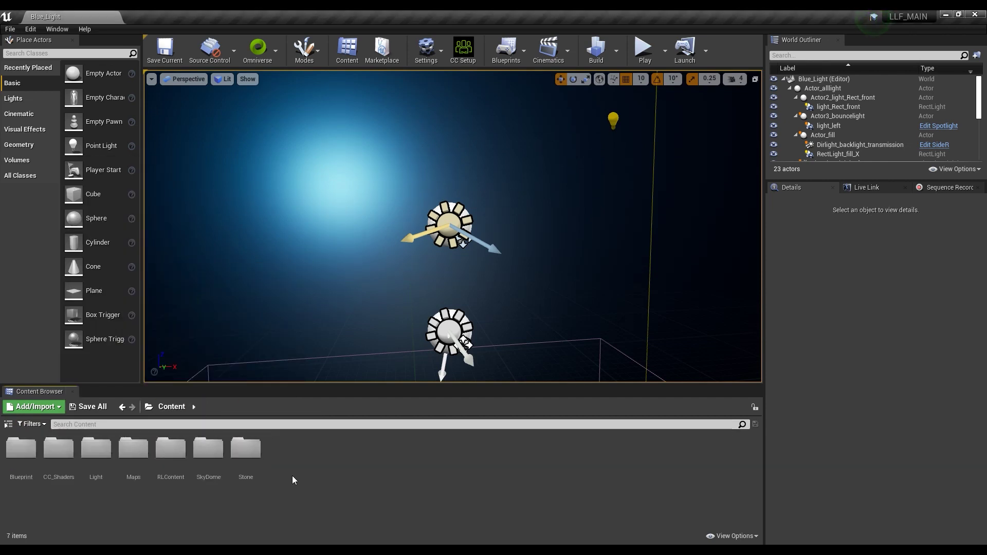
double_click(245, 450)
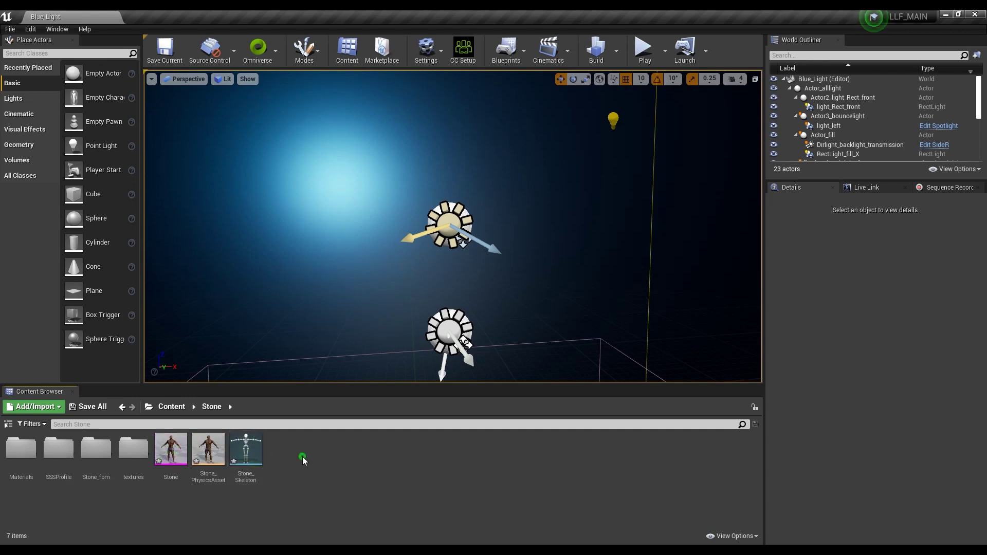
Step: Paste RL_LLF_Anim_PB10 into Stone and retarget its existing skeleton to Stone_Skeleton
key("ctrl+v")
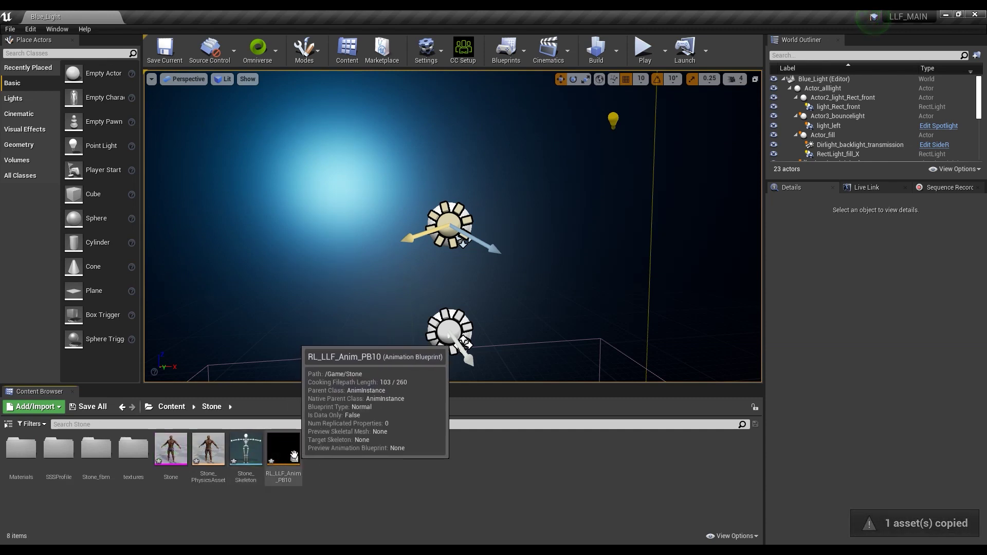
right_click(293, 455)
mouse_move(391, 192)
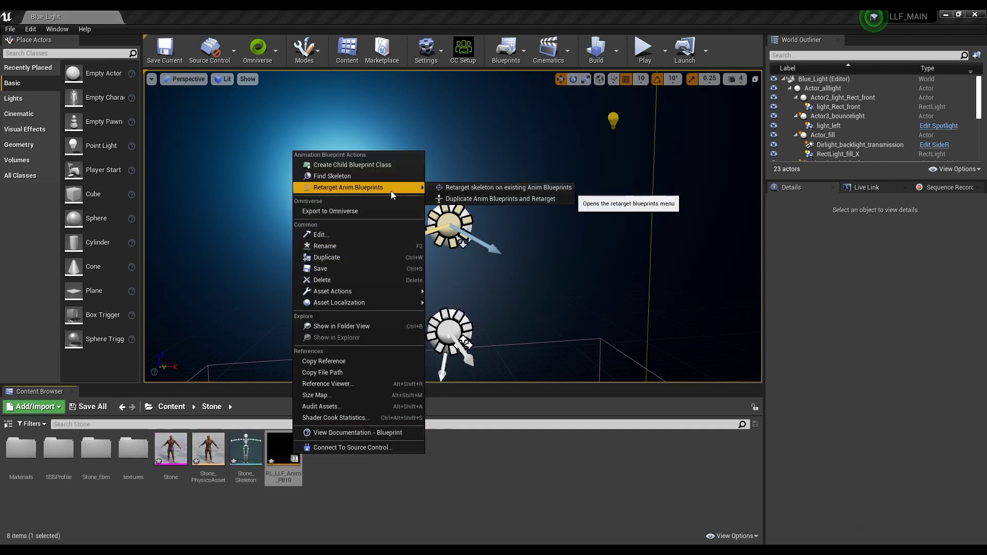
left_click(469, 191)
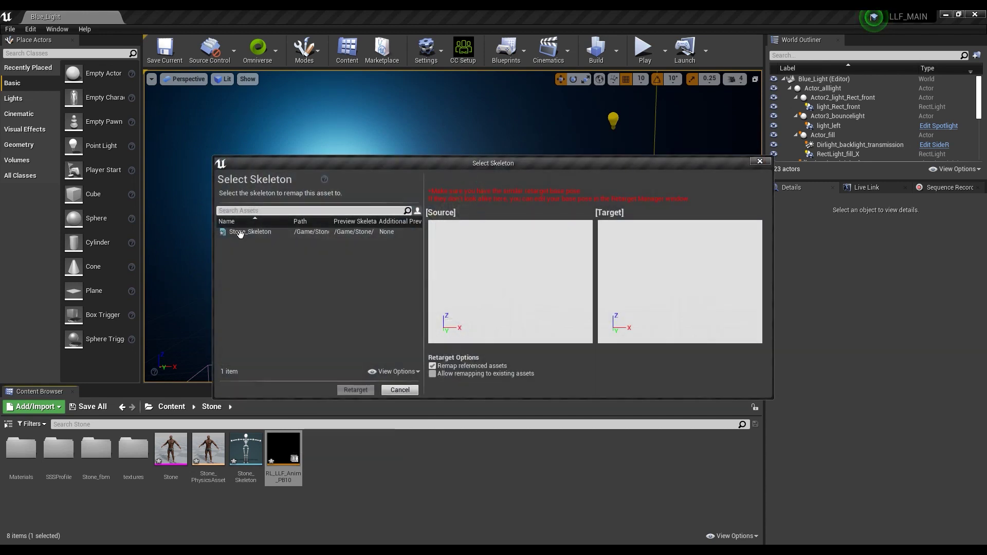
left_click(241, 232)
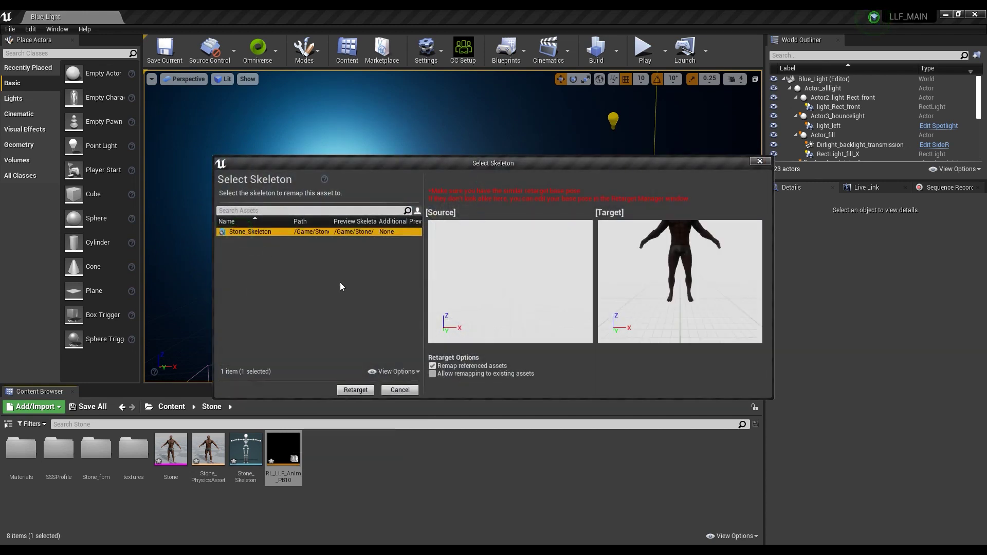
left_click(371, 391)
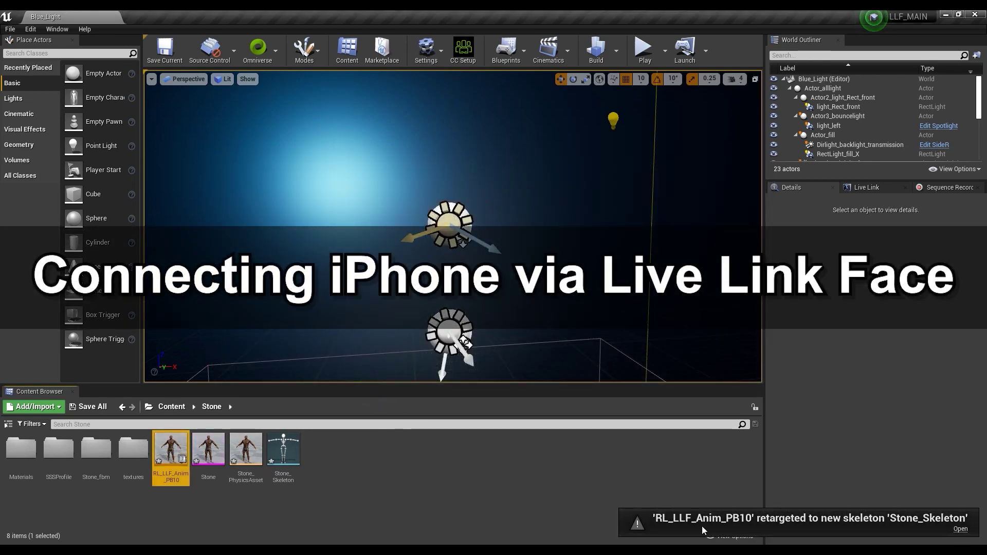
left_click(455, 460)
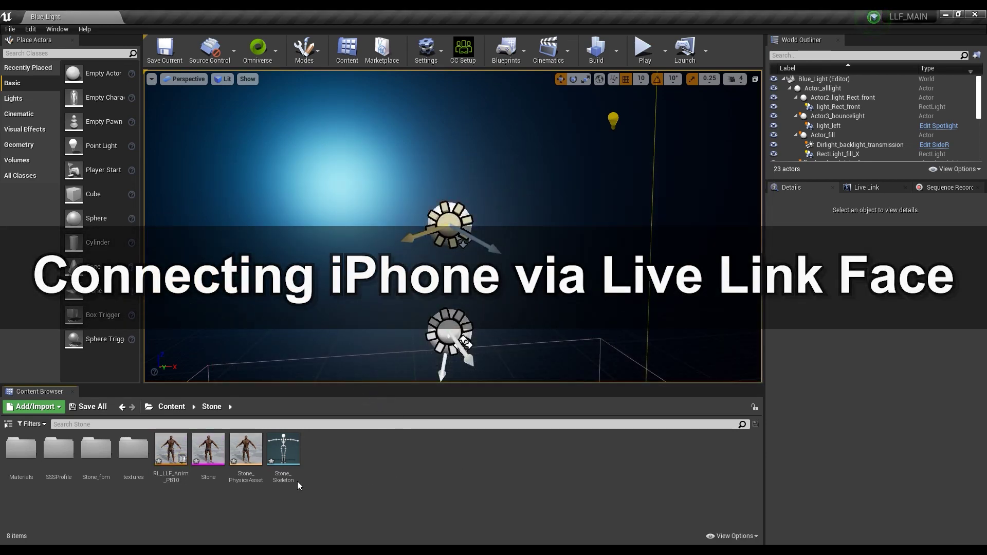
Step: Launch Command Prompt from the Start menu and run ipconfig to find the PC's IP address
key("super")
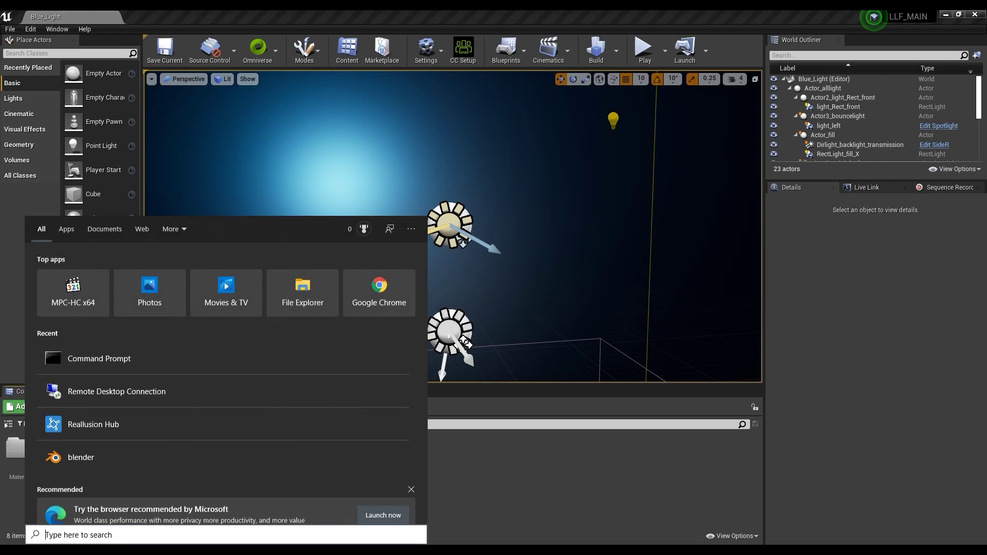
left_click(203, 359)
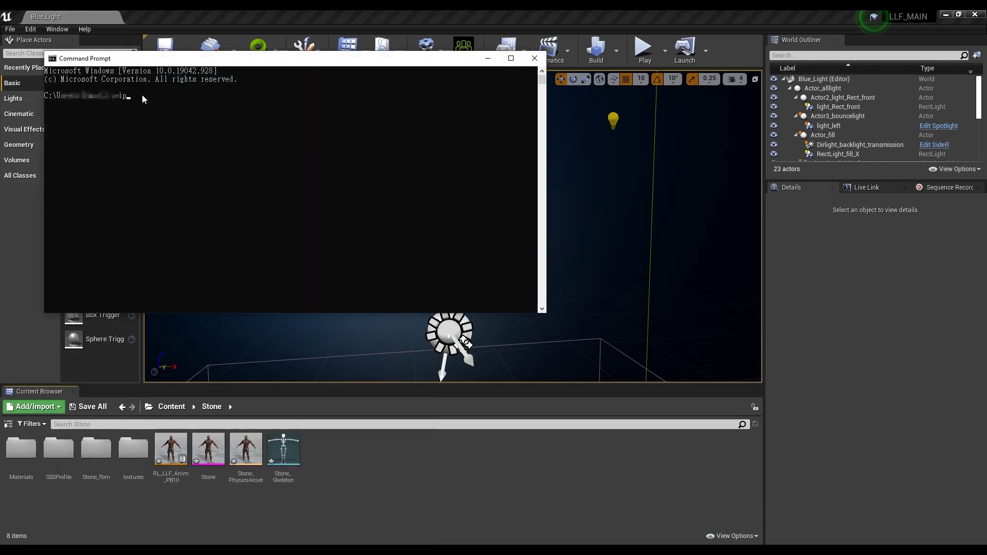
type("ipconfig")
key("Return")
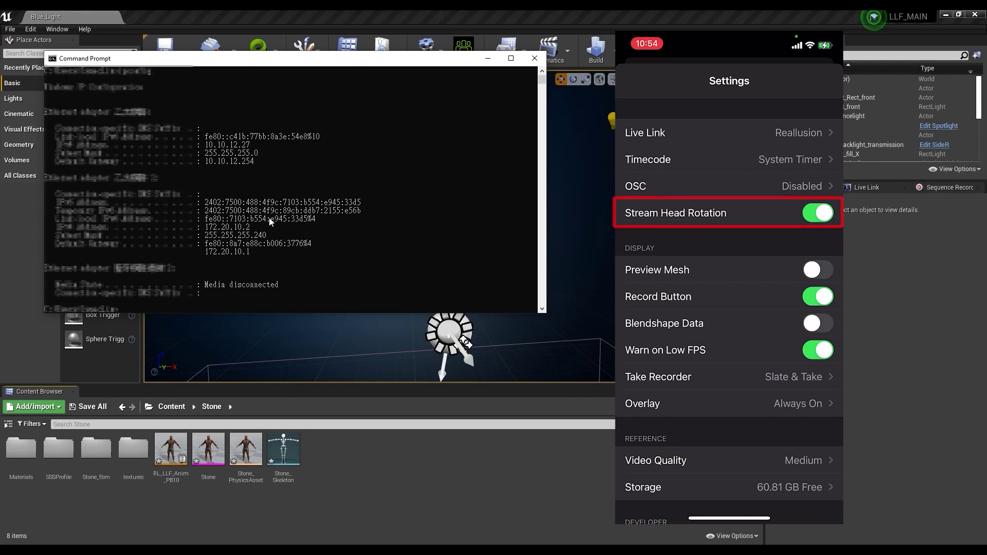
Step: Close Command Prompt and show the Live Link panel with the active Apple source and Reallusion subject
left_click(535, 58)
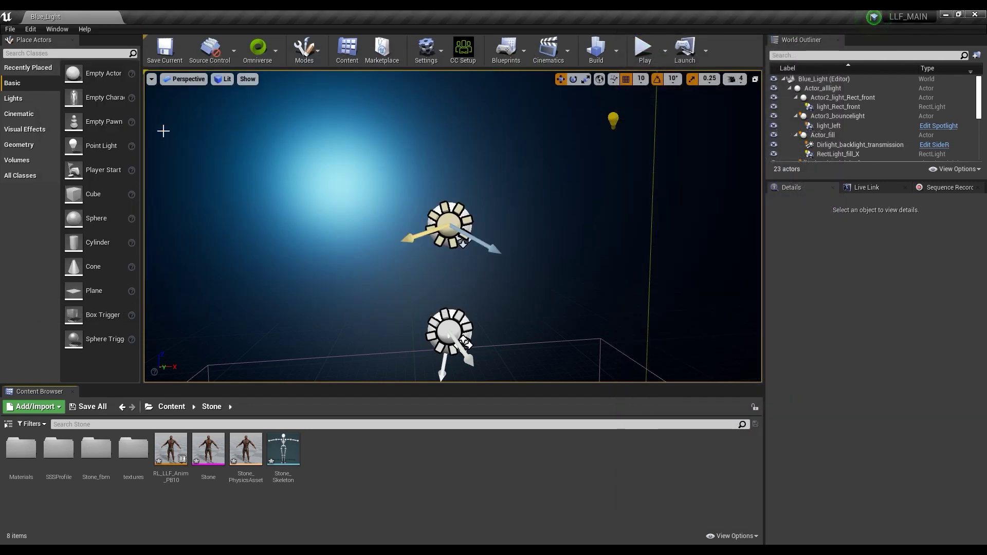
left_click(57, 29)
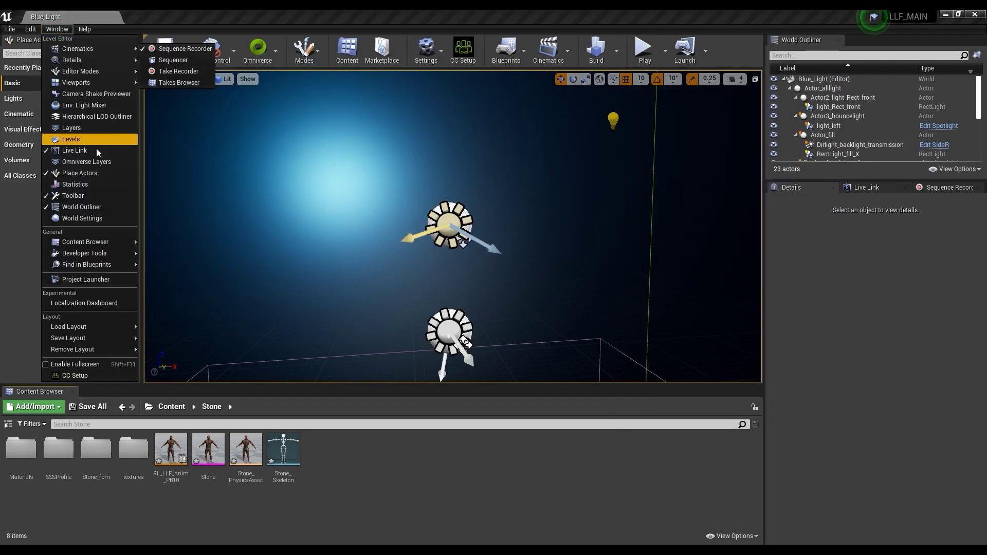
left_click(464, 455)
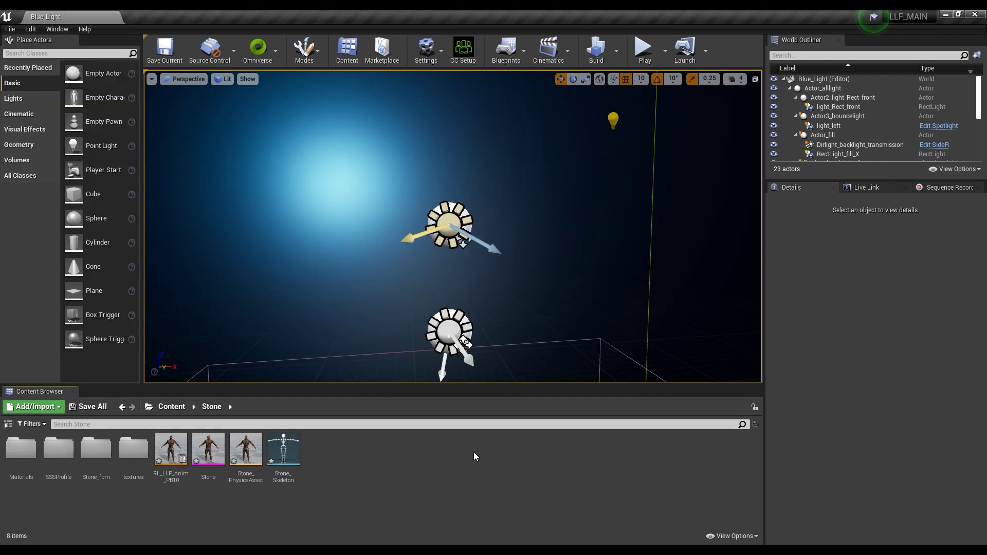
left_click(884, 189)
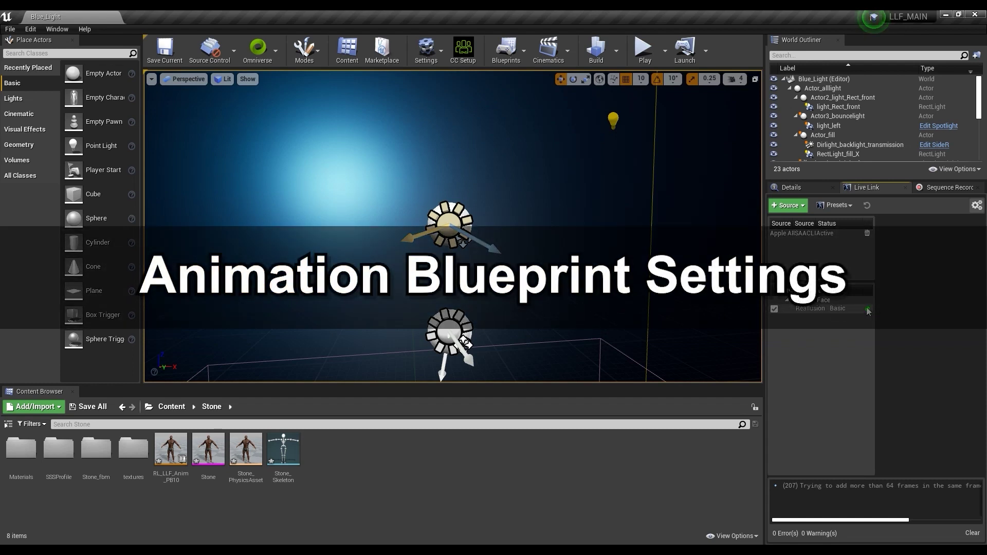
Step: Open RL_LLF_Anim_PB10 and frame its preview on the character's face and chest
double_click(180, 455)
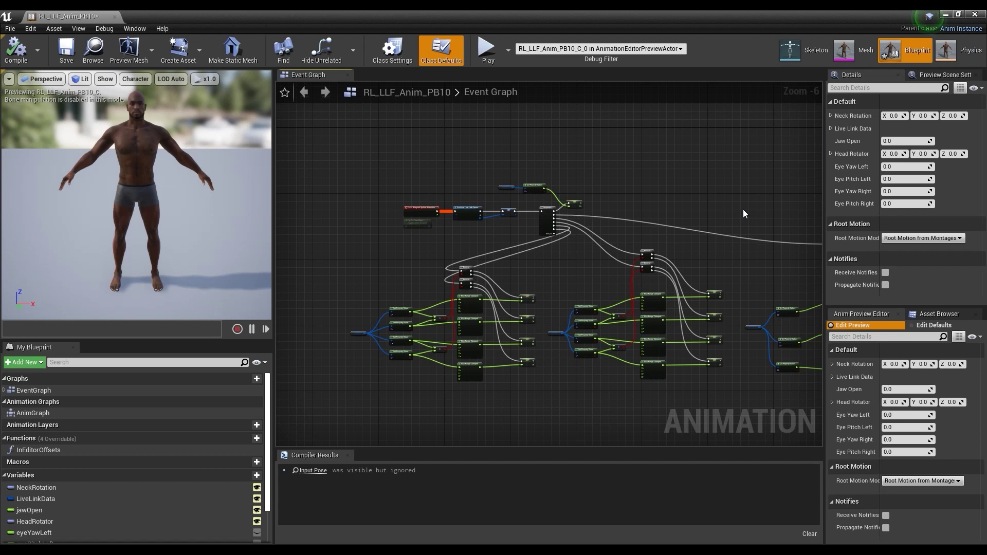
scroll(141, 151, "down", 5)
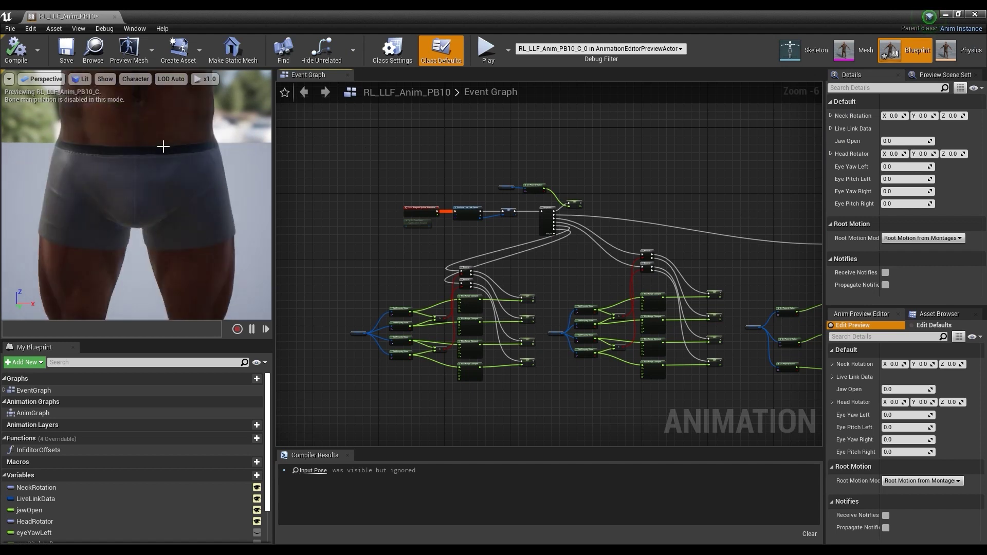
middle_click_drag(165, 145, 165, 92)
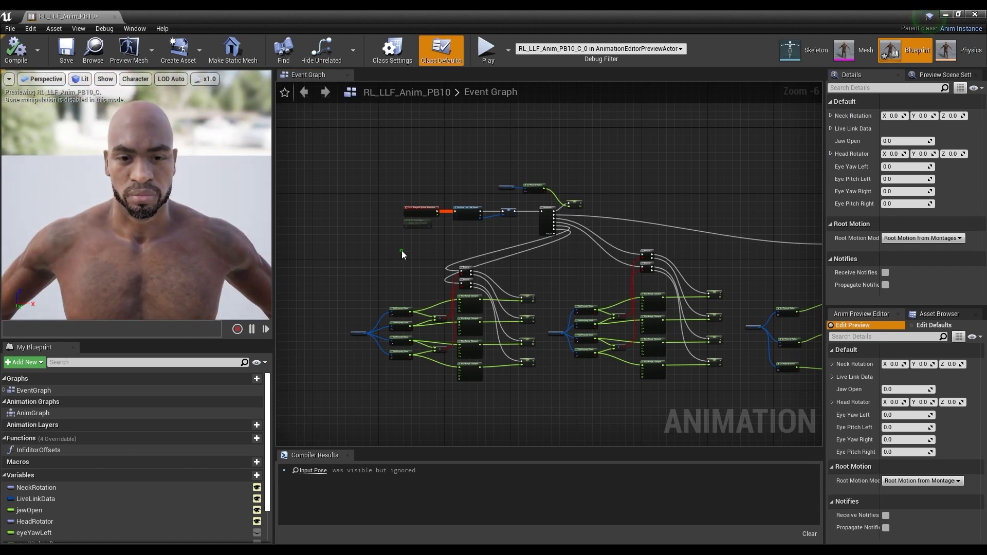
scroll(510, 276, "up", 3)
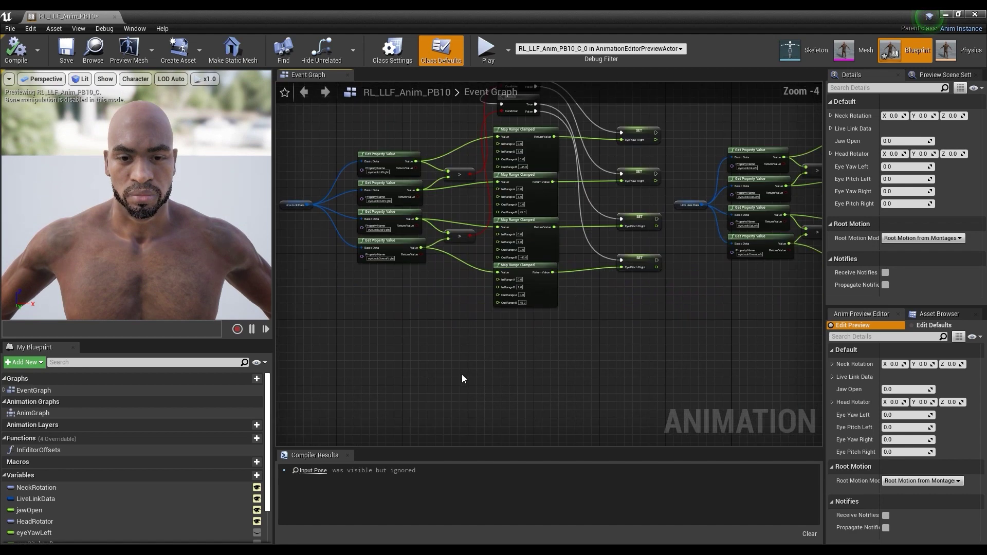
scroll(473, 353, "up", 2)
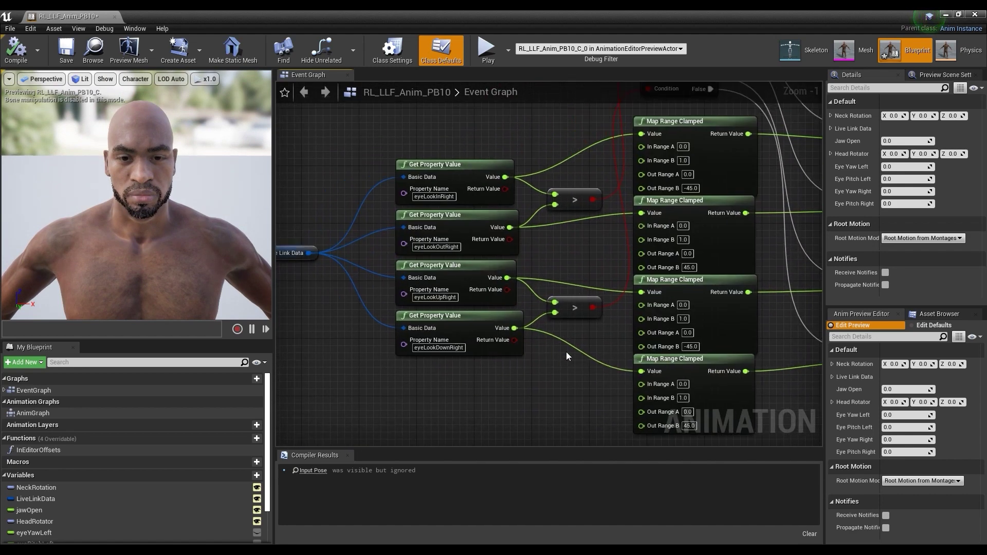
Step: Inspect the Event Graph's left-eye look, head rotation, Eye Yaw Left, Sequence and jaw nodes
right_click_drag(567, 356, 448, 359)
right_click_drag(695, 346, 390, 329)
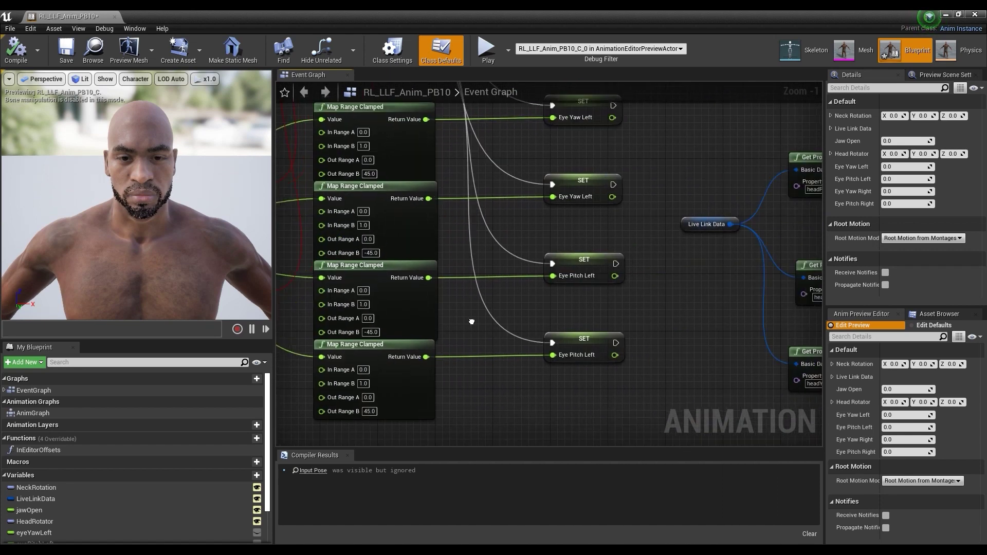
mouse_move(689, 311)
right_mouse_down()
mouse_move(424, 308)
mouse_move(549, 314)
mouse_move(464, 313)
right_mouse_up()
mouse_move(710, 314)
right_mouse_down()
mouse_move(591, 346)
mouse_move(617, 360)
mouse_move(586, 200)
mouse_move(436, 227)
right_mouse_up()
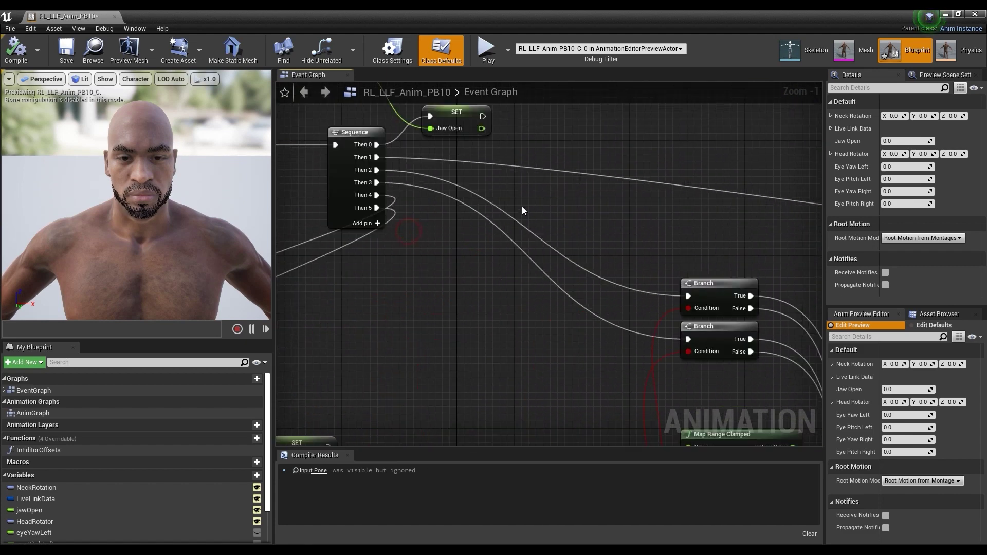
right_click_drag(522, 211, 608, 251)
Step: Open the AnimGraph and trace Live Link Pose through the head and eye Transform (Modify) Bone nodes to Output Pose
double_click(33, 413)
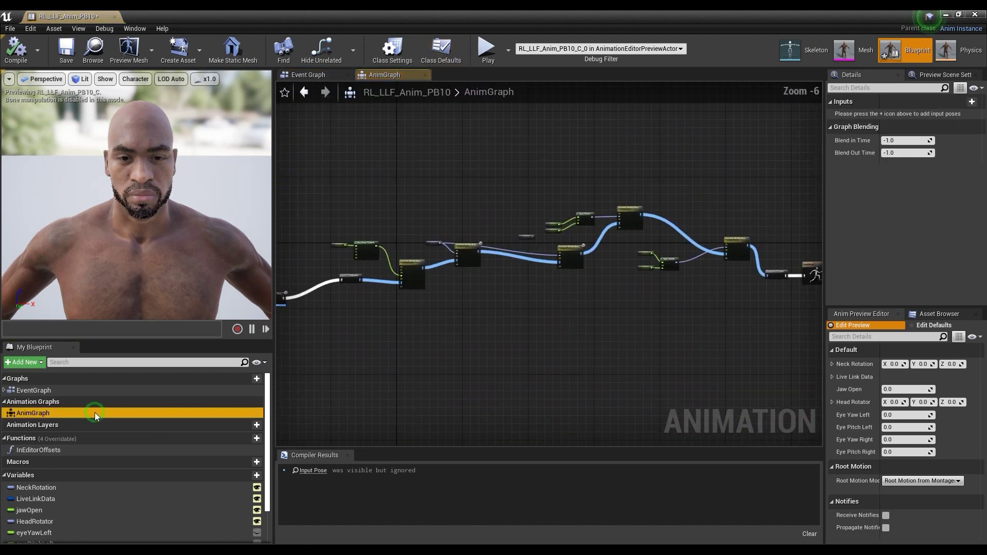
scroll(493, 308, "up", 2)
scroll(492, 308, "up", 1)
right_click_drag(493, 307, 575, 341)
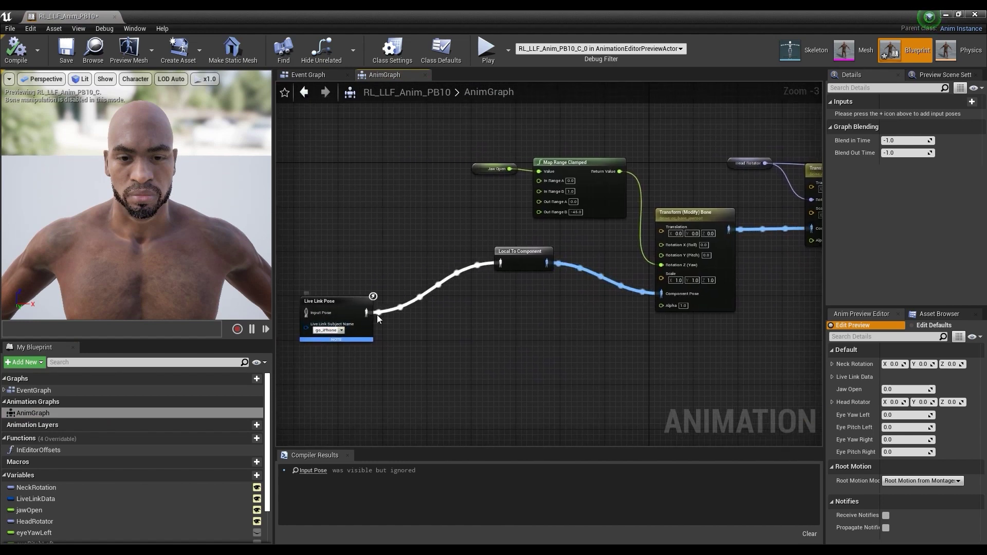
scroll(415, 337, "up", 1)
scroll(679, 169, "up", 1)
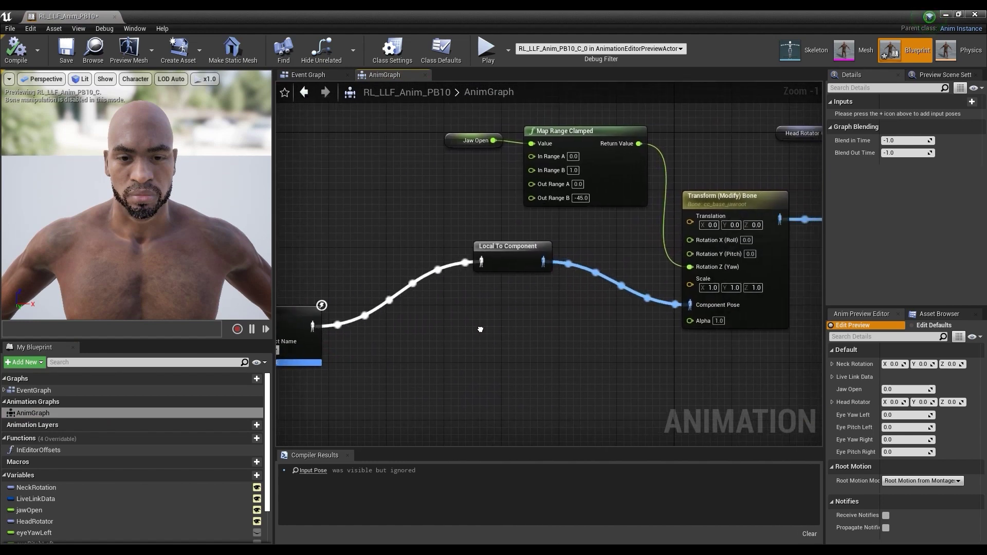
right_click_drag(678, 168, 493, 399)
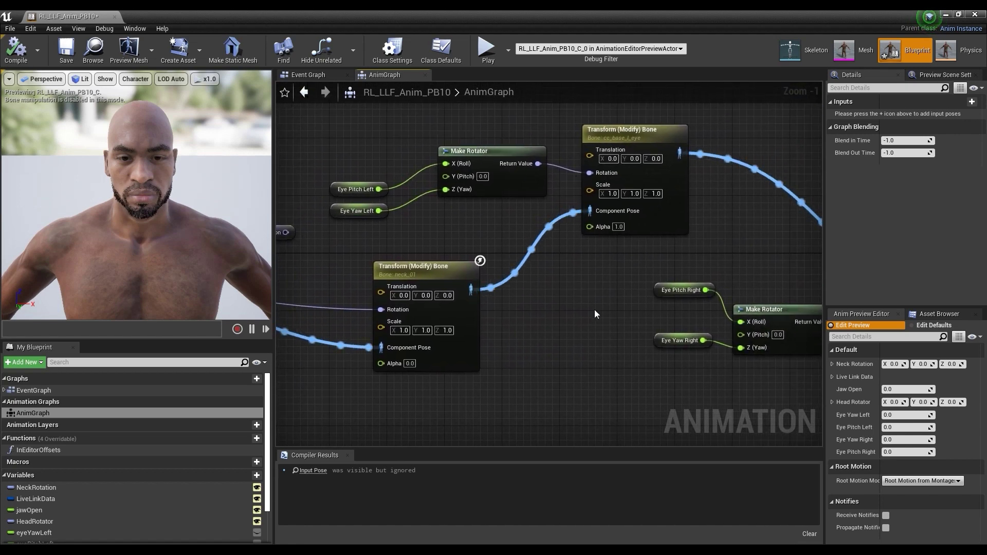
right_click_drag(708, 311, 453, 271)
right_click_drag(686, 280, 347, 256)
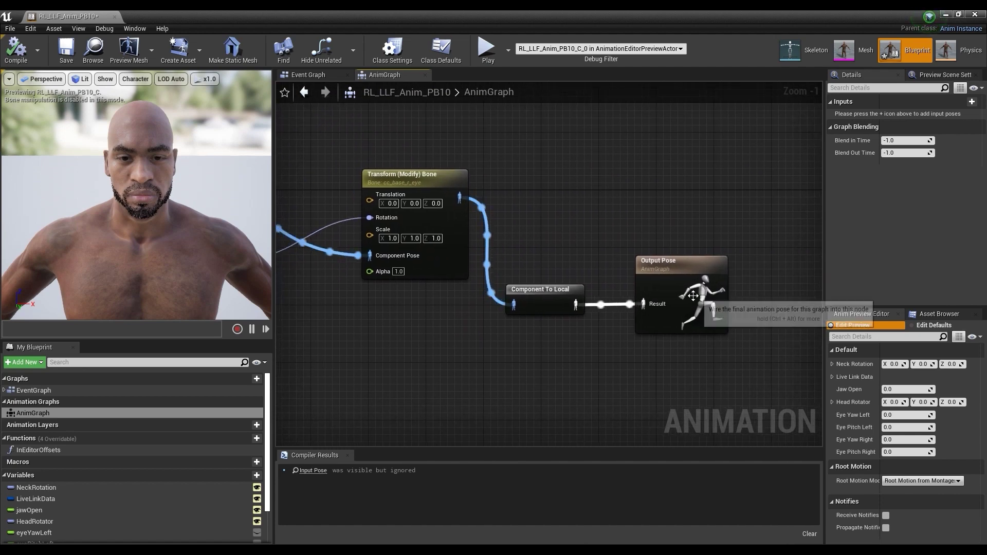
right_click_drag(446, 352, 611, 279)
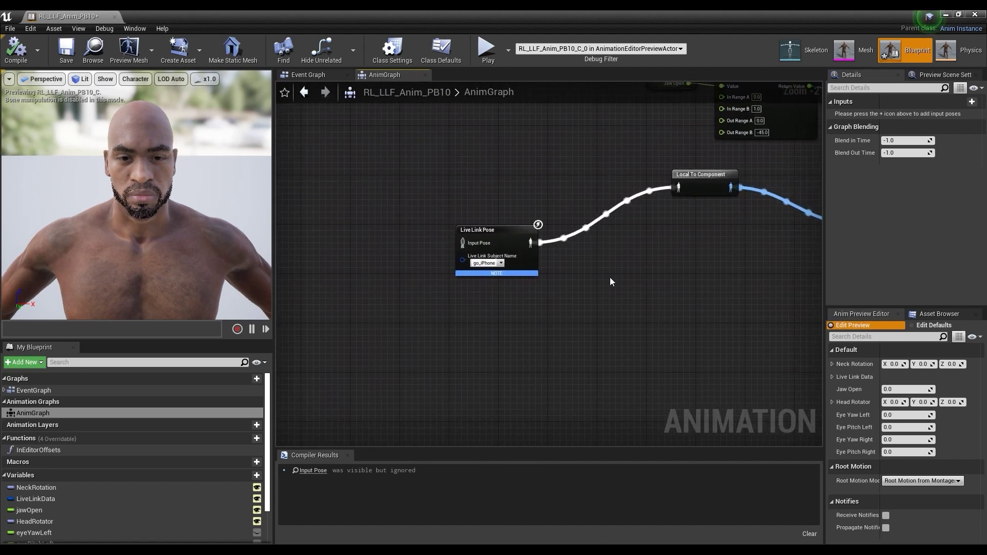
Step: Set the Live Link Pose node's subject name to Reallusion
scroll(512, 294, "up", 1)
left_click(498, 254)
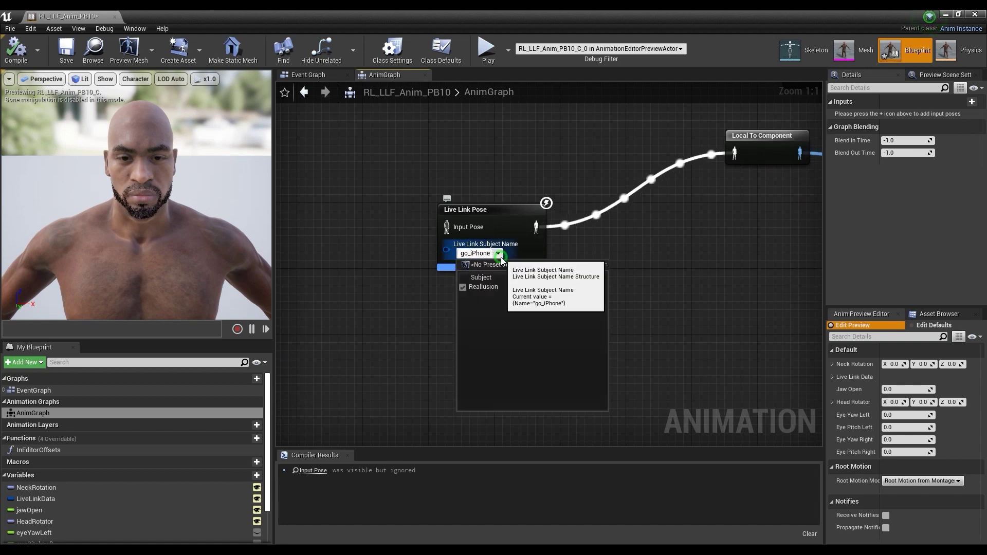
left_click(507, 287)
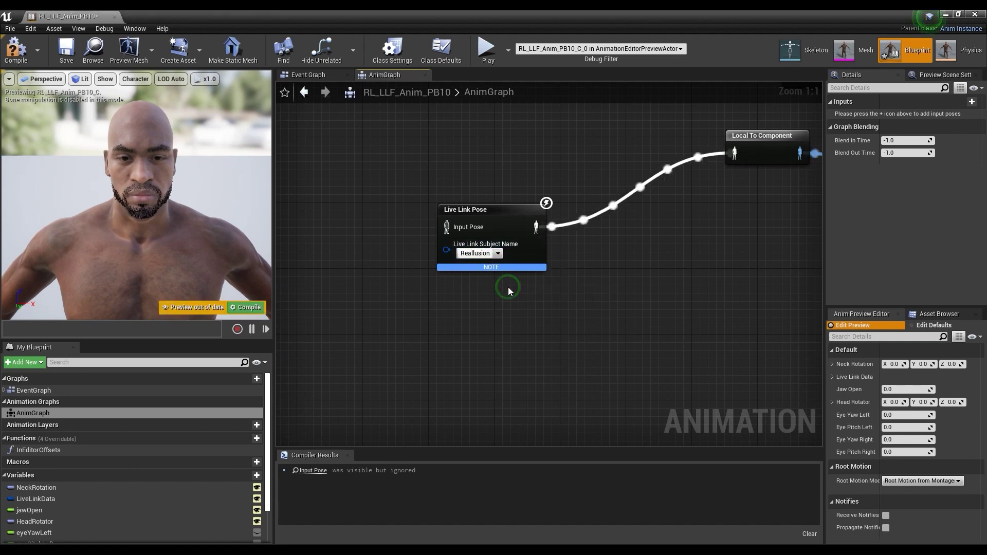
Step: Give Live Link Pose the ExPlus_remap retarget asset and compile the blueprint
left_click(502, 218)
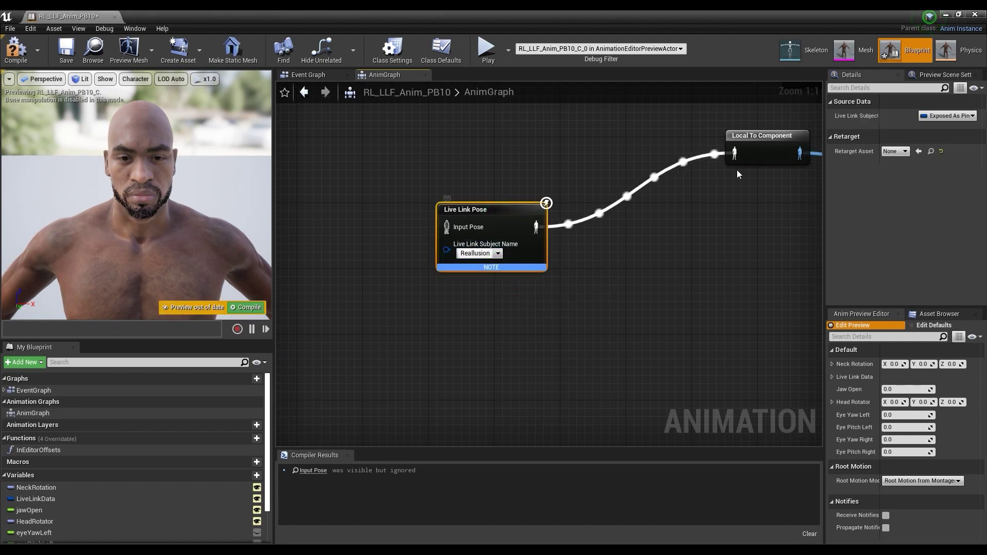
left_click(904, 151)
left_click(899, 175)
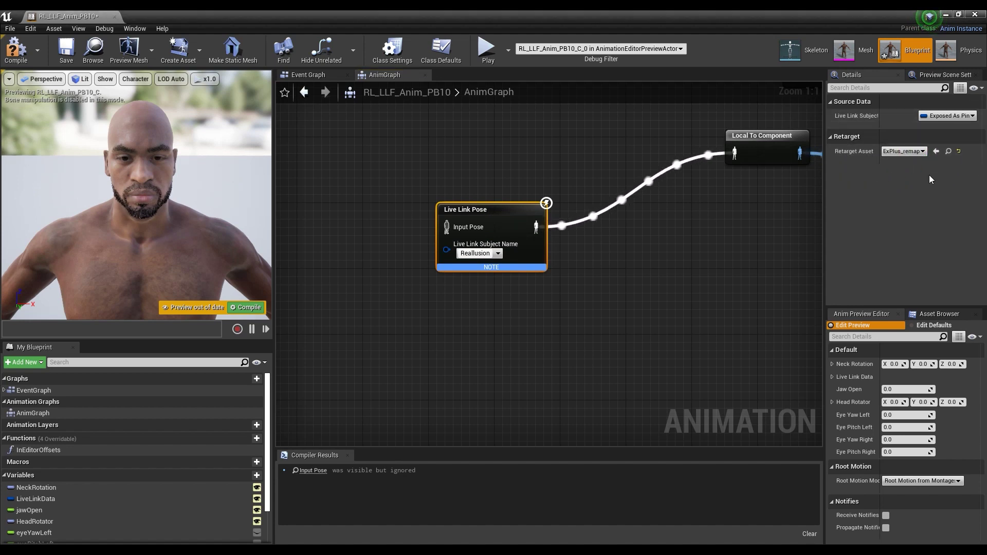
left_click(253, 309)
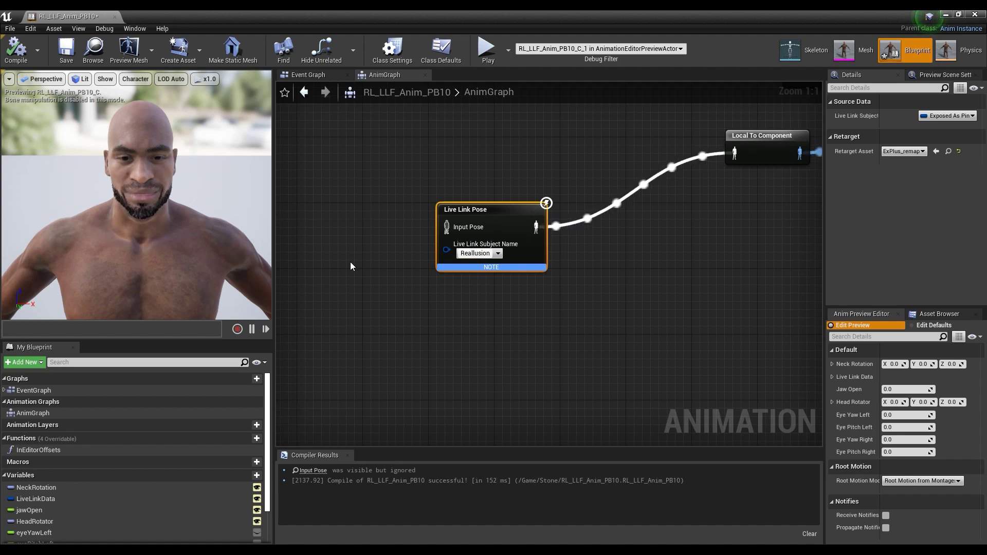
Step: In the Event Graph, set Evaluate Live Link Frame's subject to Reallusion and recompile
left_click(308, 75)
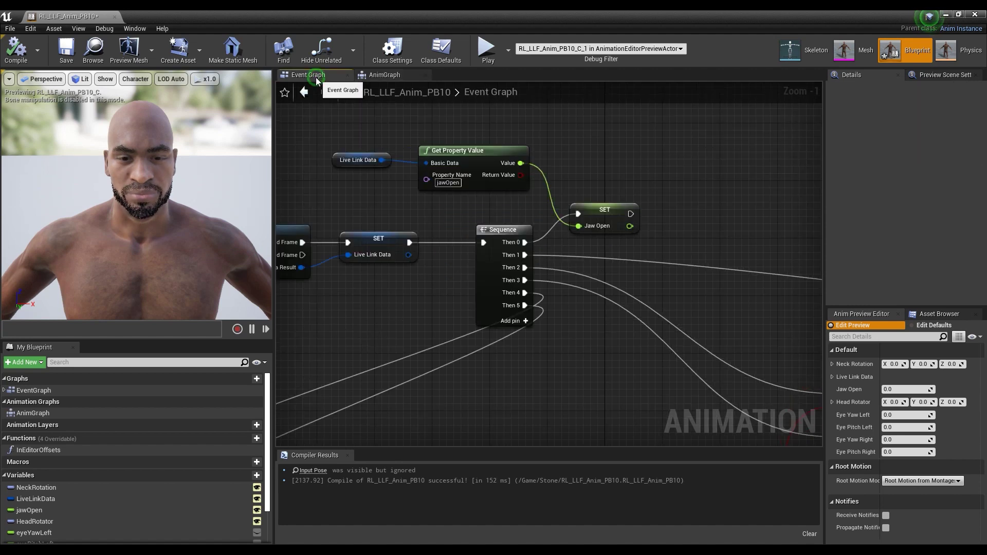
right_click_drag(369, 209, 535, 291)
left_click(537, 210)
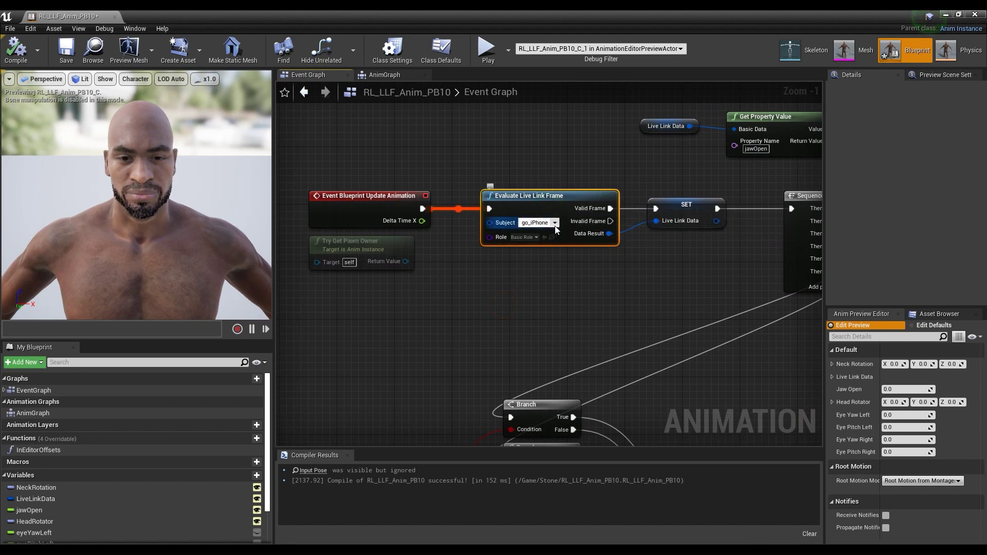
left_click(554, 223)
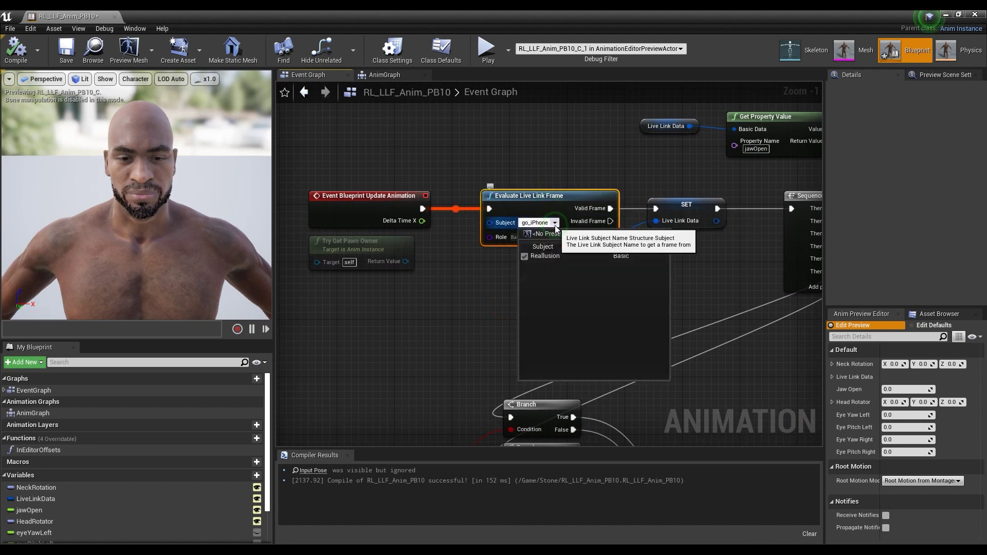
left_click(570, 256)
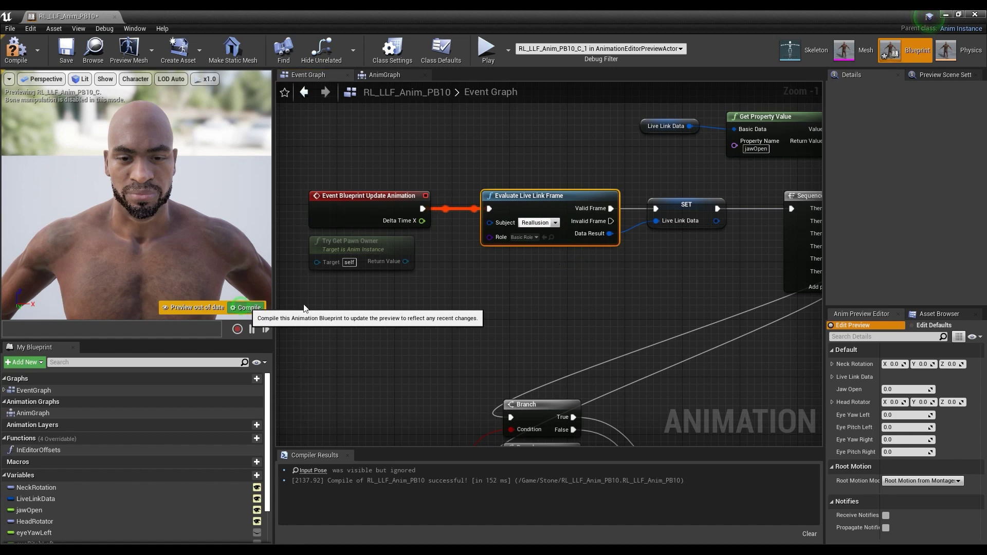
left_click(241, 306)
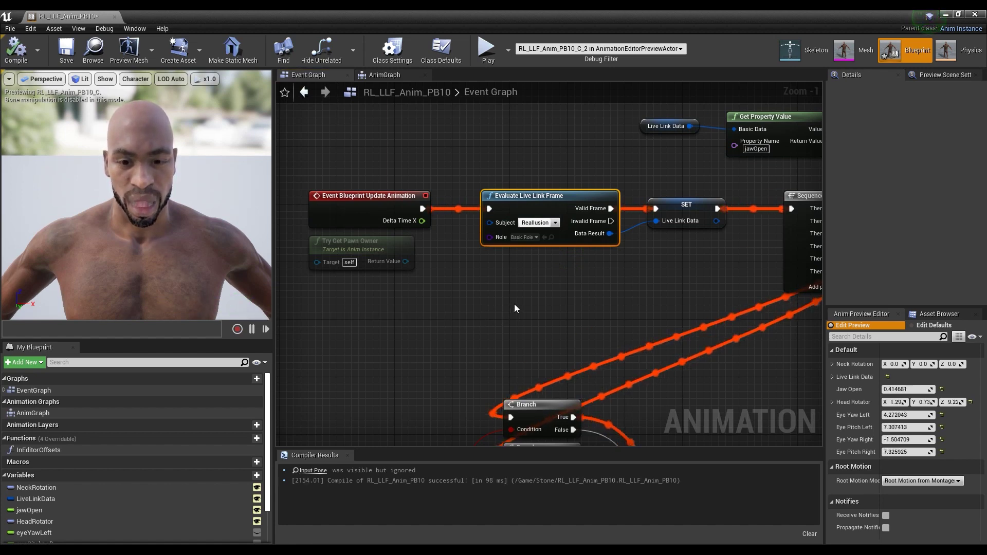
Step: Zoom out over the Sequence, SET and other node clusters to watch the live wires
right_click_drag(631, 301, 479, 248)
scroll(480, 250, "down", 3)
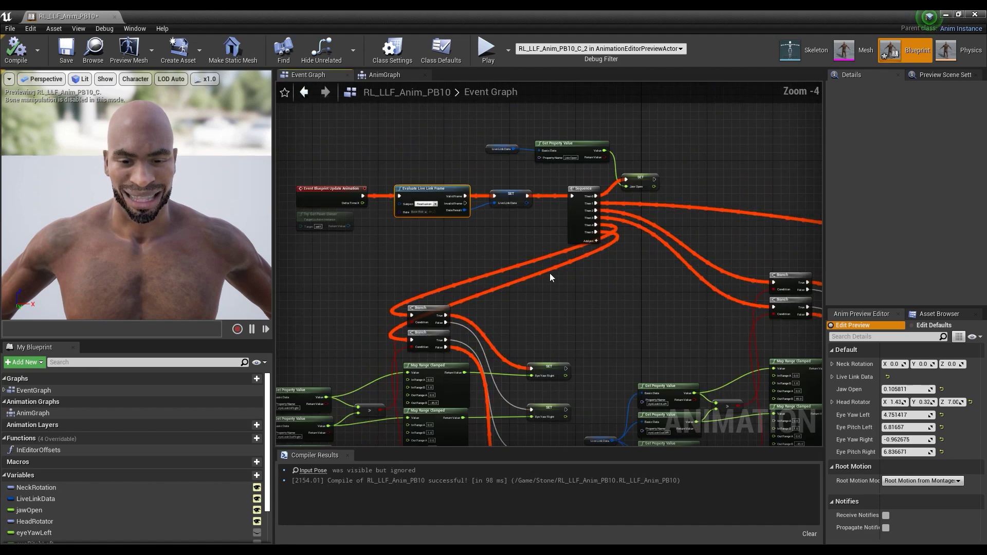
scroll(630, 314, "down", 2)
right_click_drag(625, 282, 546, 262)
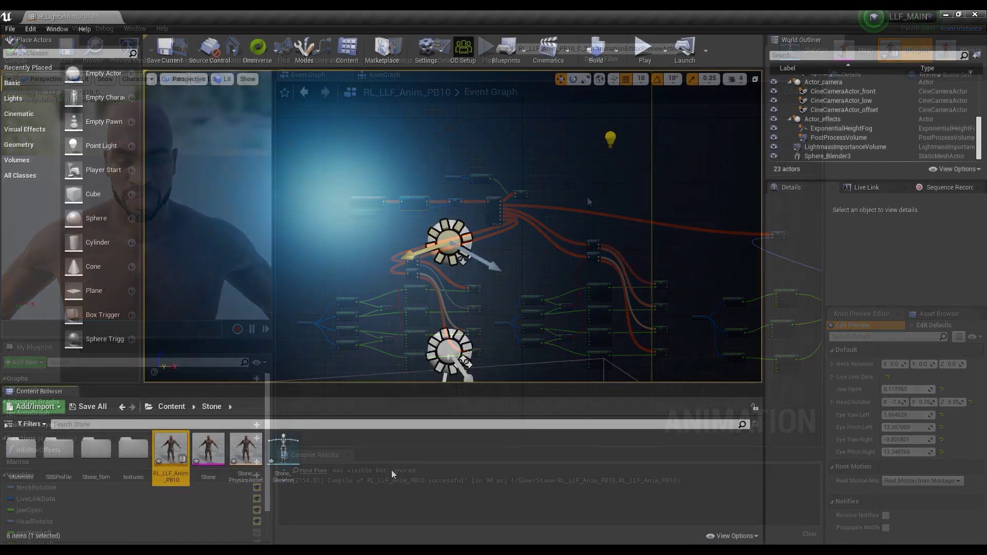
Step: Place an RL_LLF_Anim_PB10 character in the LLF_MAIN level at location 0, 0, 0
left_click_drag(171, 450, 426, 366)
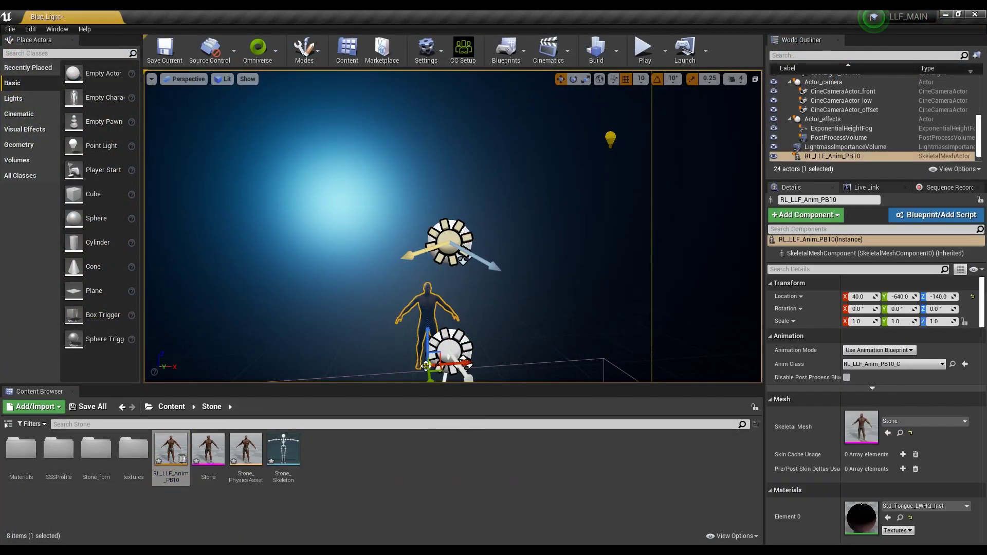
left_click(972, 298)
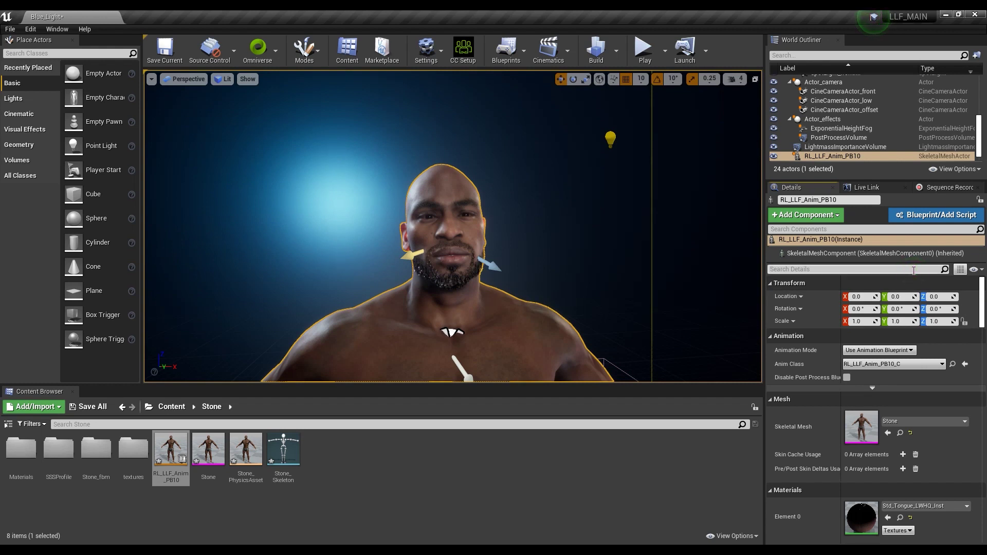
Step: Filter Details by 'edit' and enable Update Animation in Editor on the placed character
type("edit")
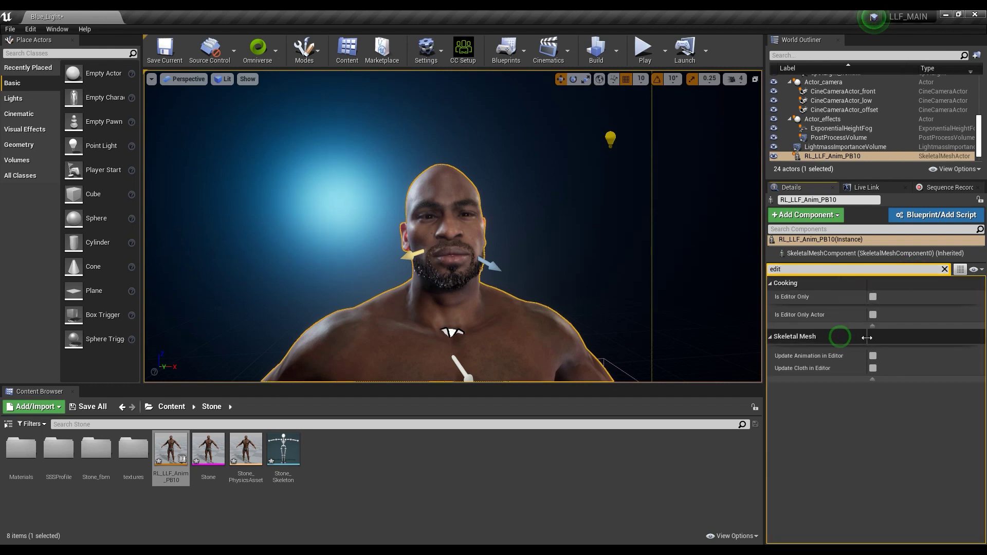
left_click_drag(867, 338, 871, 337)
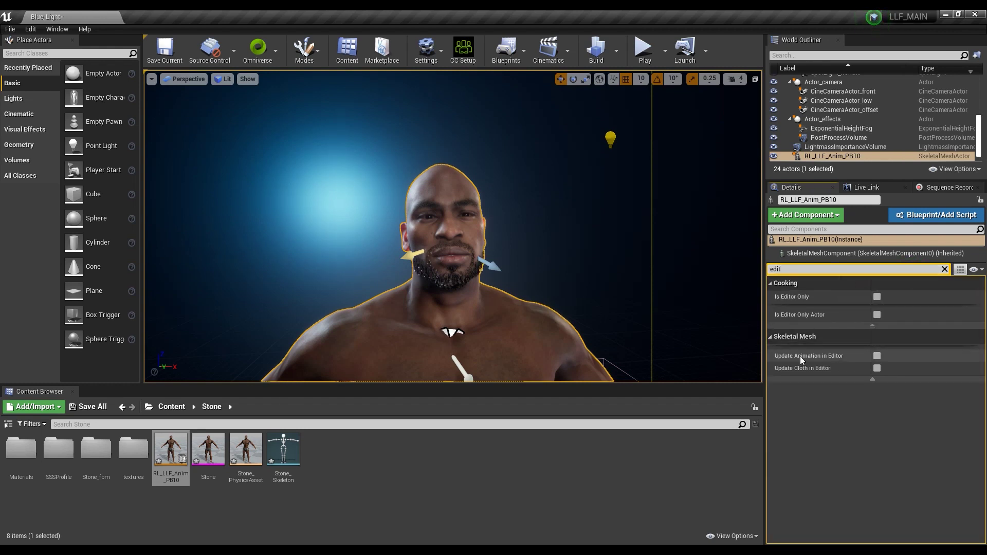
left_click(877, 356)
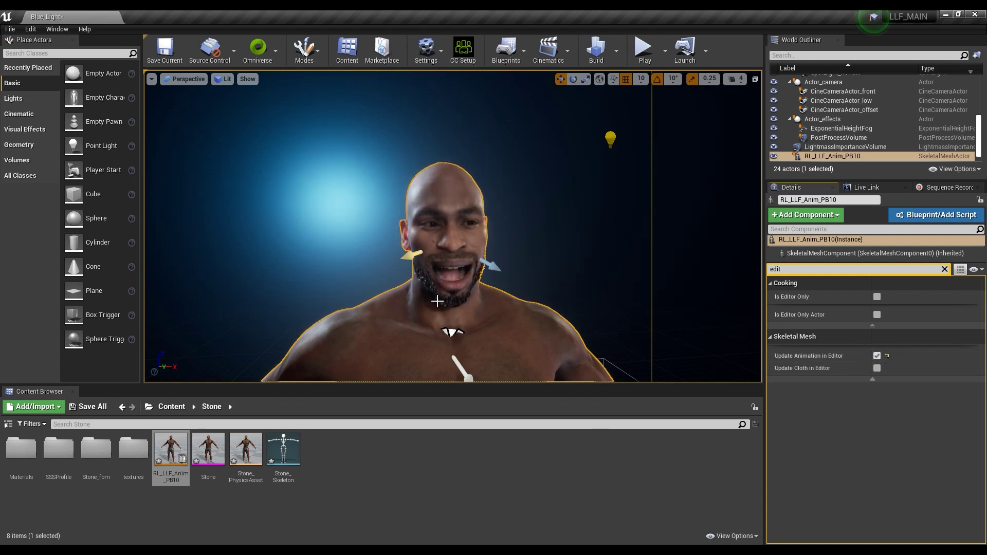